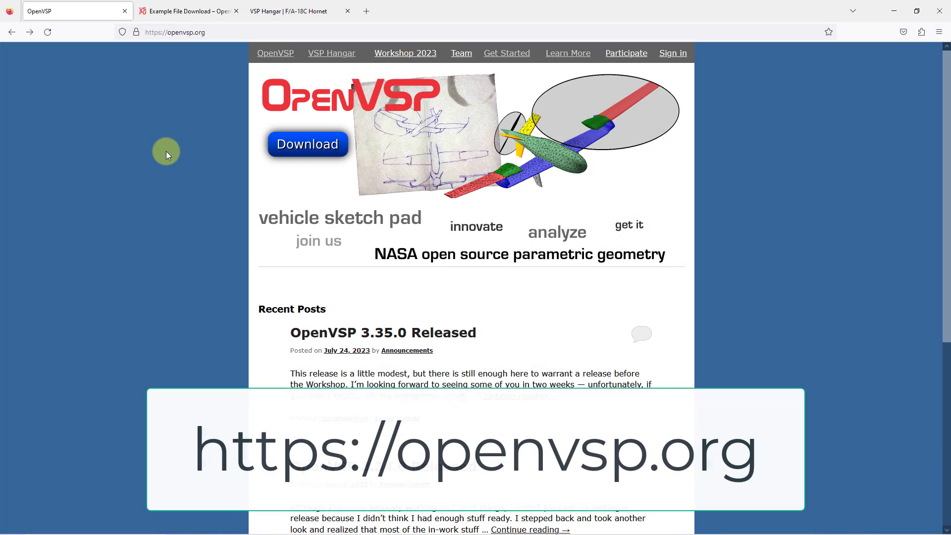
Browse the OpenVSP website to the VSP Hangar and list models tagged experimental
left_click(288, 148)
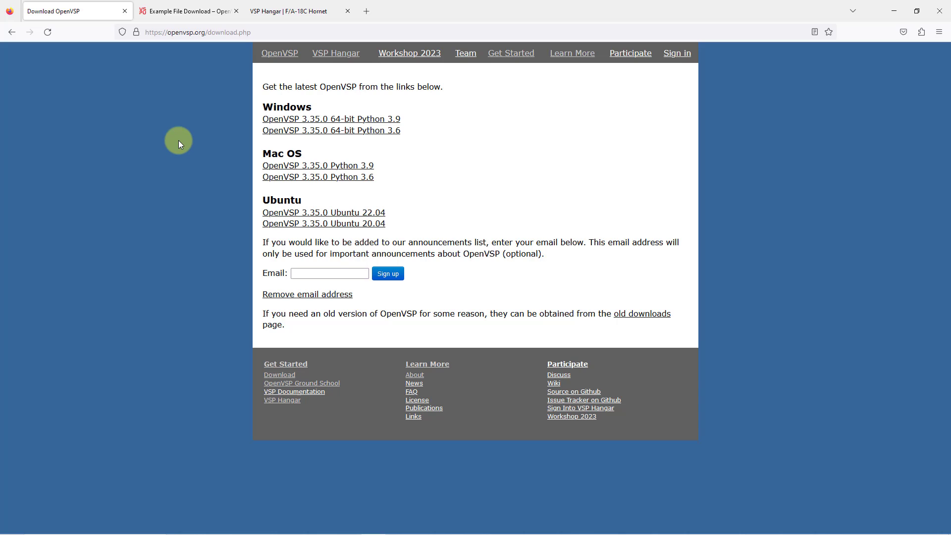
left_click(271, 59)
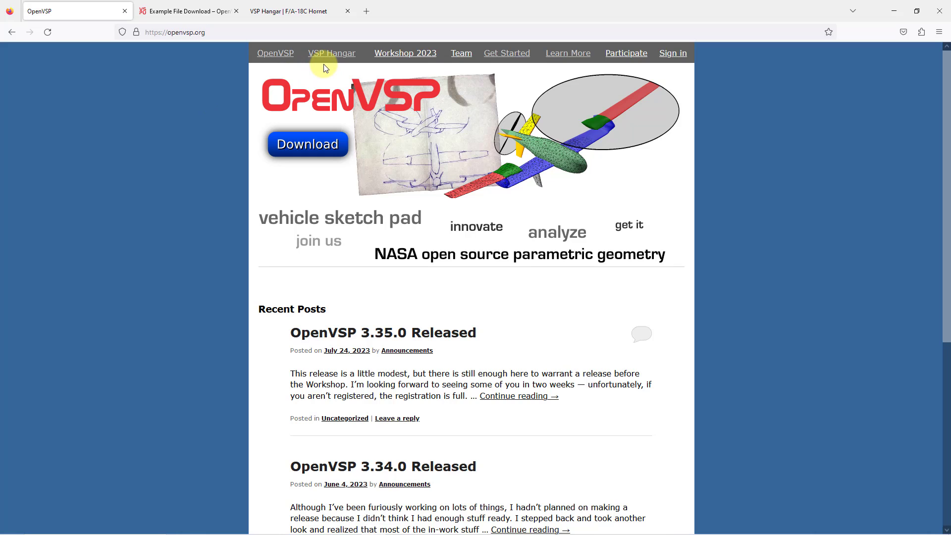
left_click(514, 59)
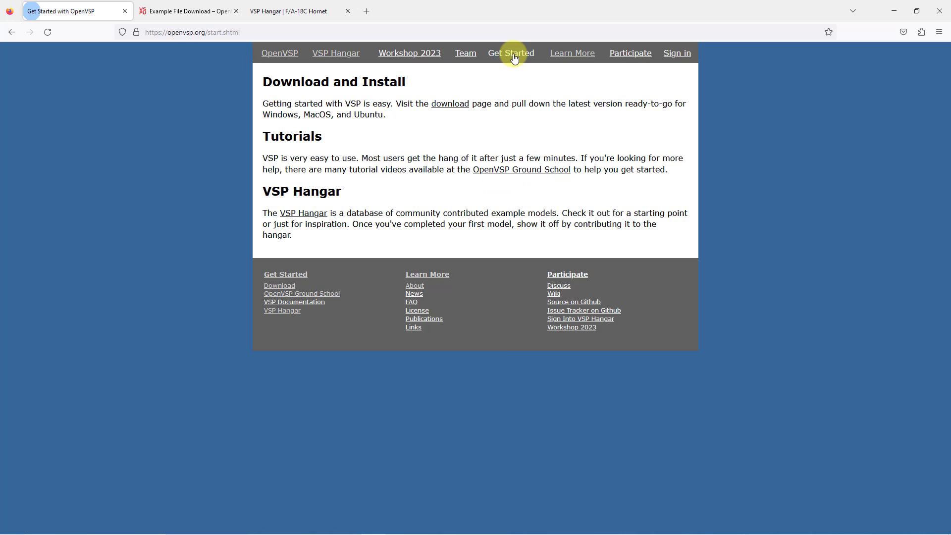
left_click(315, 217)
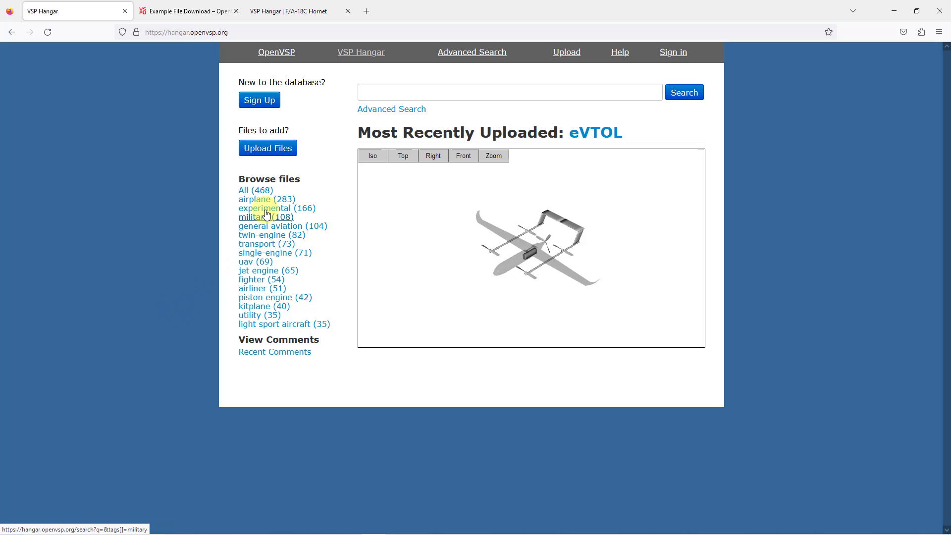
left_click(266, 214)
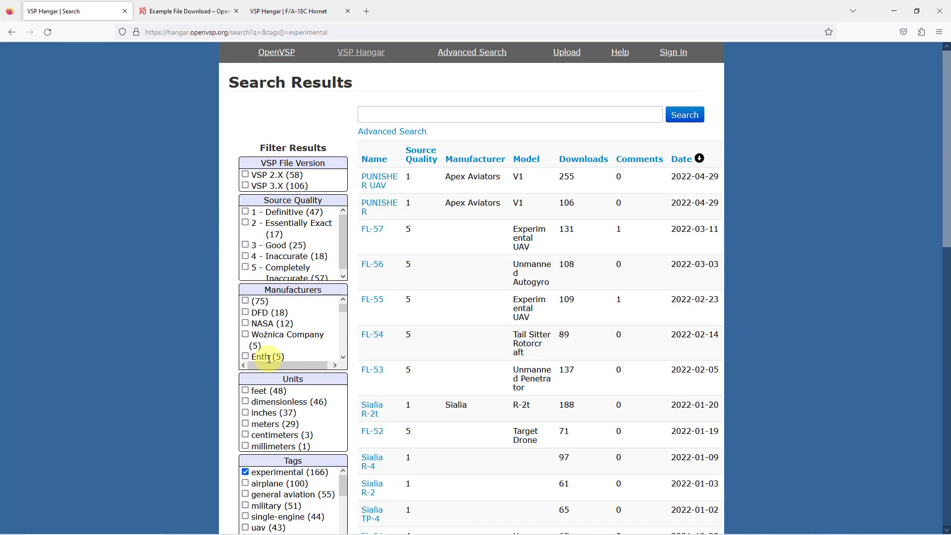
Scroll the hangar list, then switch to the F/A-18C Hornet hangar page
scroll(265, 354, "down", 2)
scroll(203, 408, "down", 1)
scroll(203, 408, "up", 1)
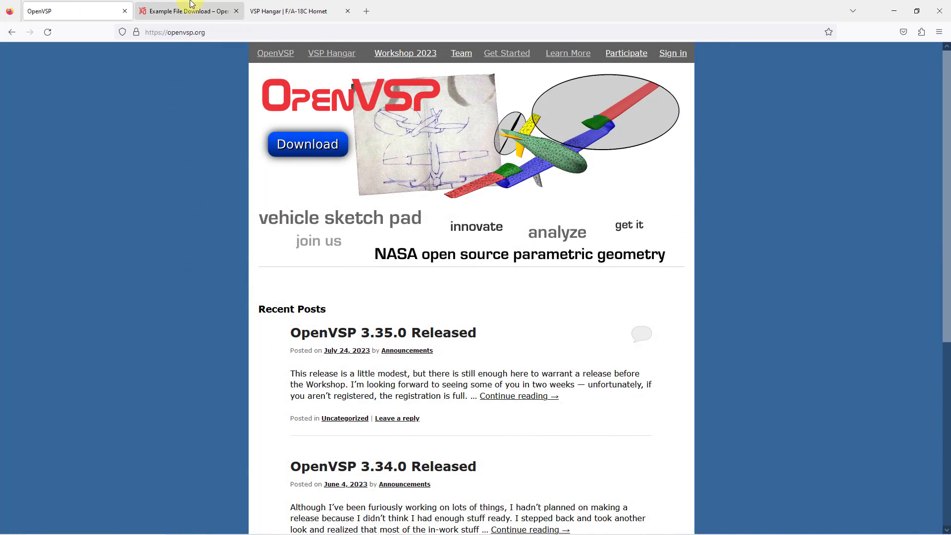
left_click(192, 6)
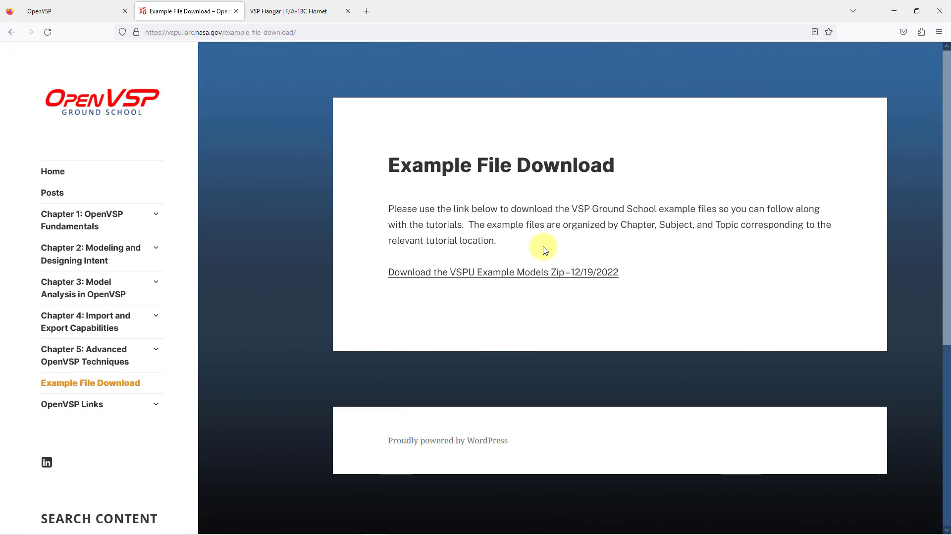
left_click(302, 13)
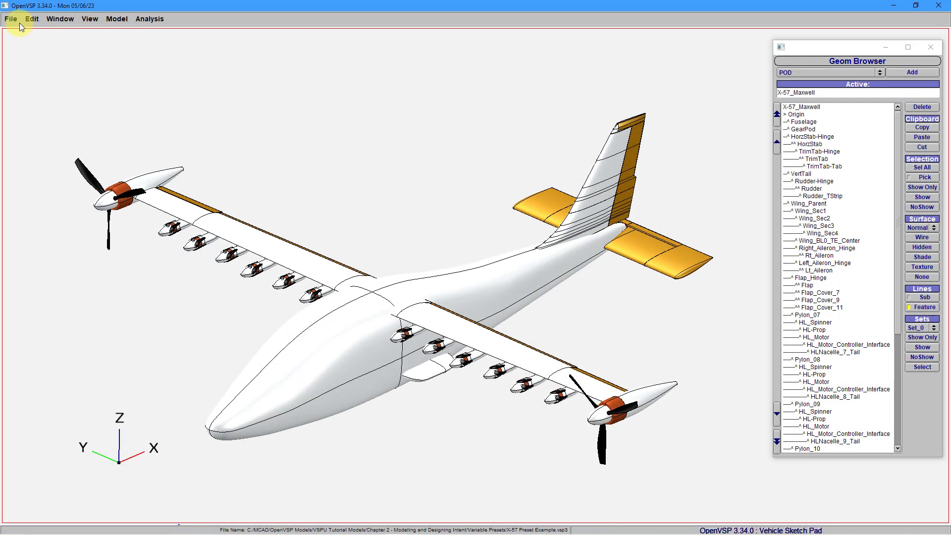
Load F-18C_Hornet.vsp3 from the C:/MCAD/OpenVSP Models/ favourite folder, replacing the X-57 model
left_click(11, 19)
left_click(15, 44)
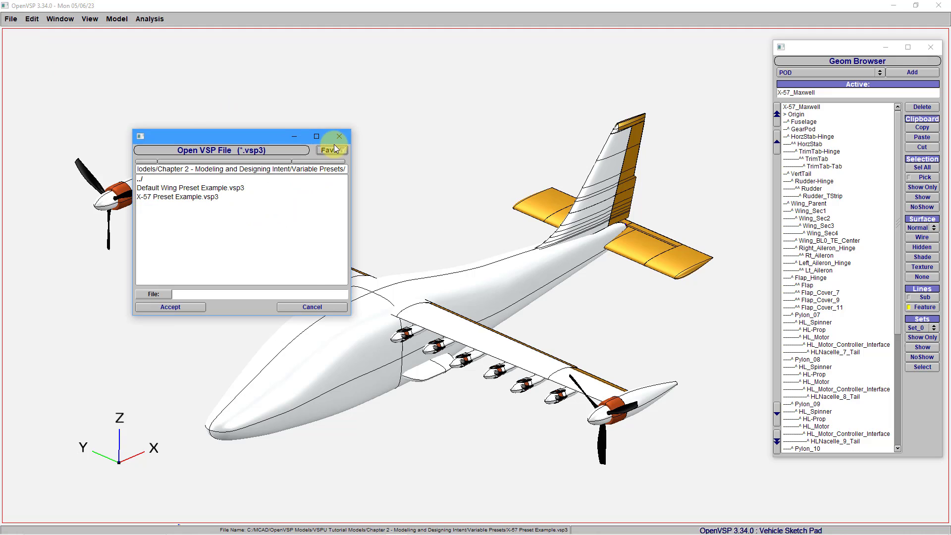
left_click(331, 150)
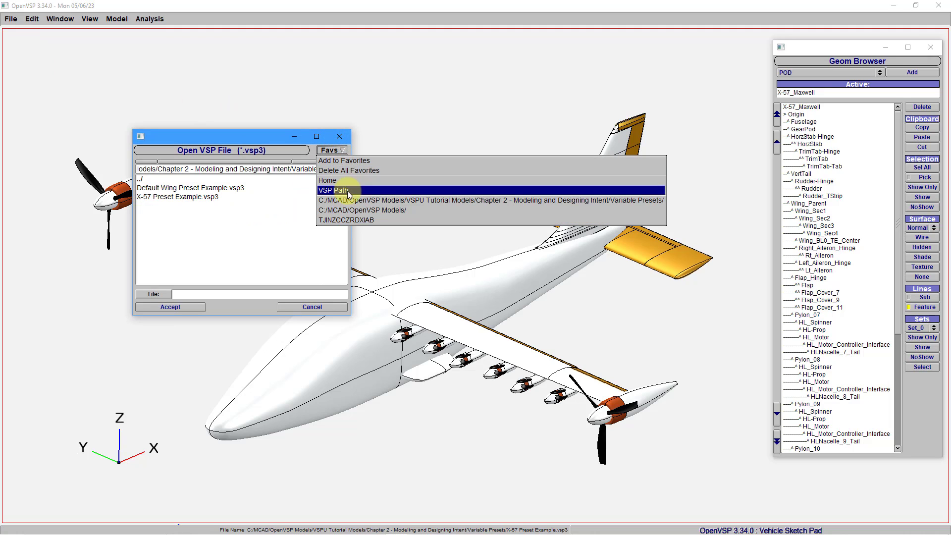
left_click(347, 210)
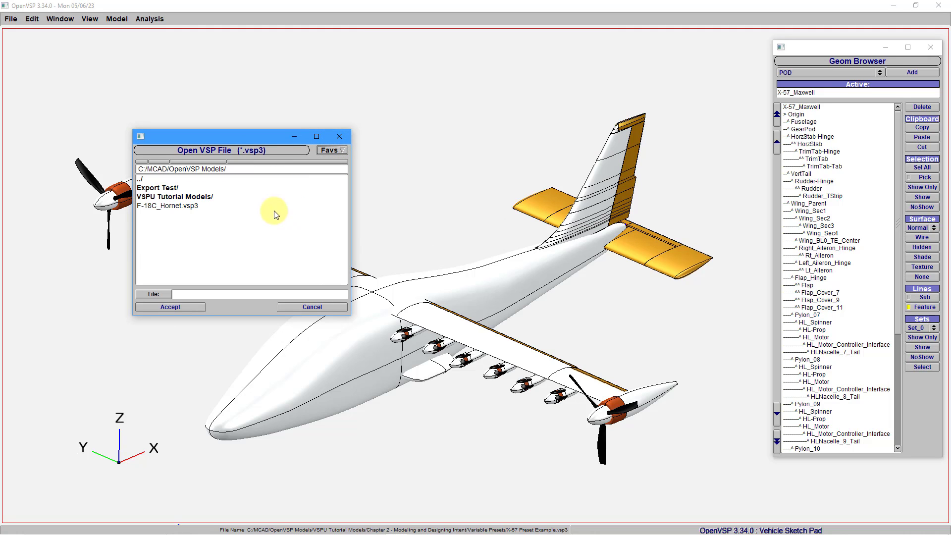
left_click(189, 205)
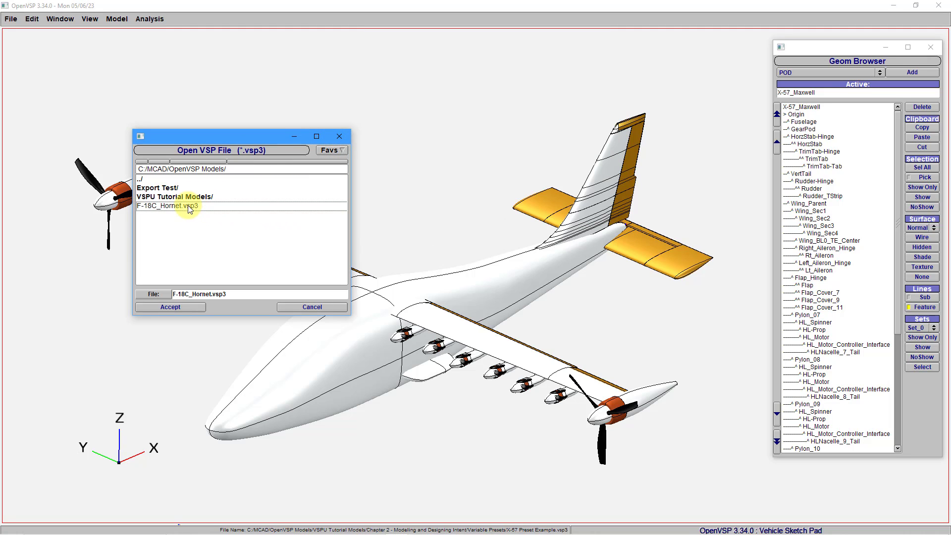
left_click(186, 308)
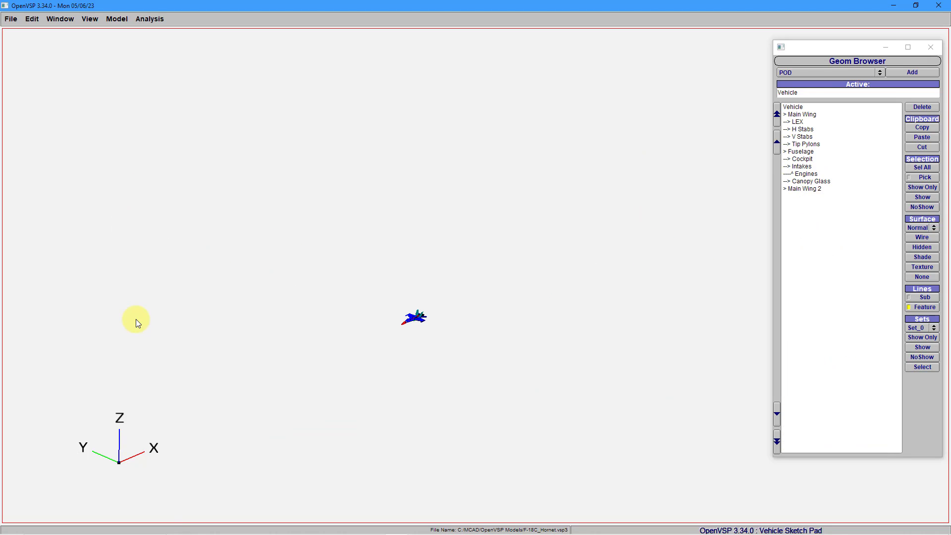
Fit the Hornet on screen, zoom in and orbit it to inspect
left_click(89, 22)
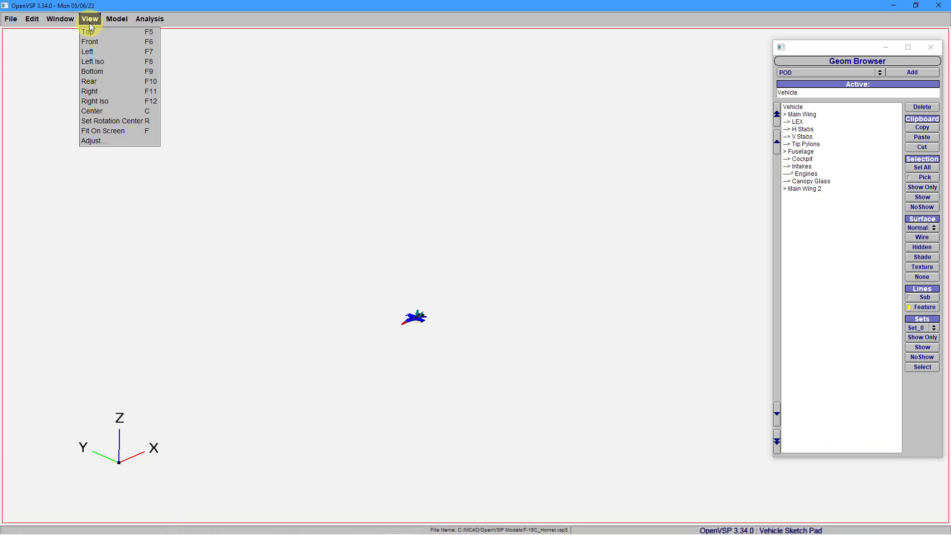
left_click(113, 135)
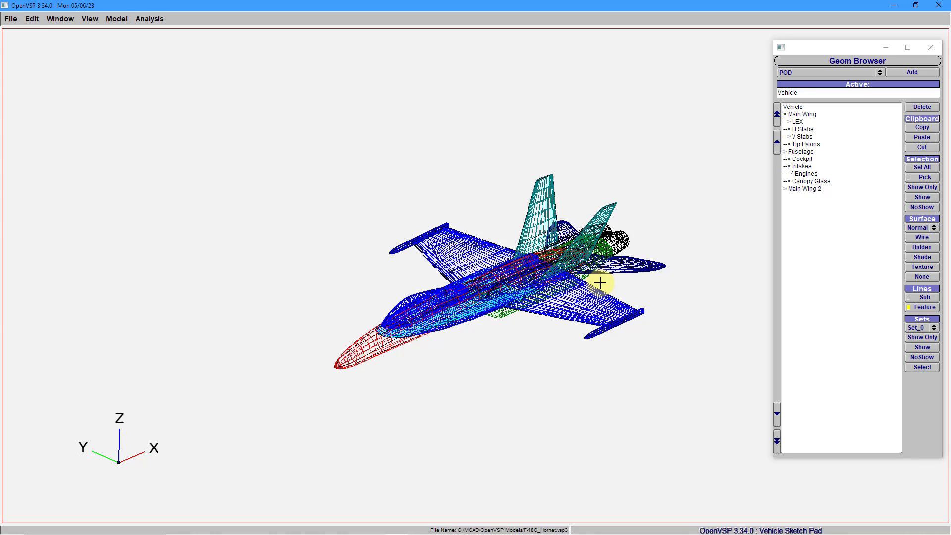
scroll(600, 283, "up", 4)
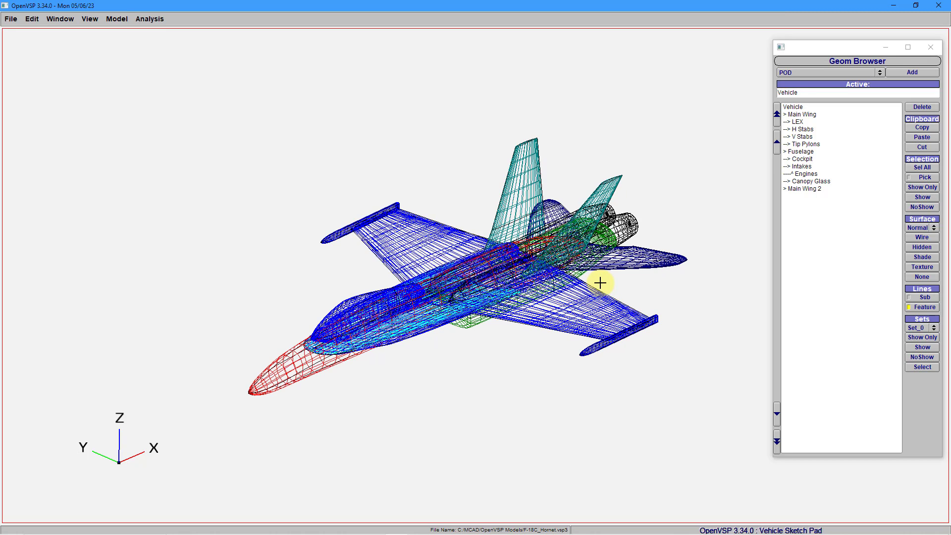
scroll(600, 282, "up", 2)
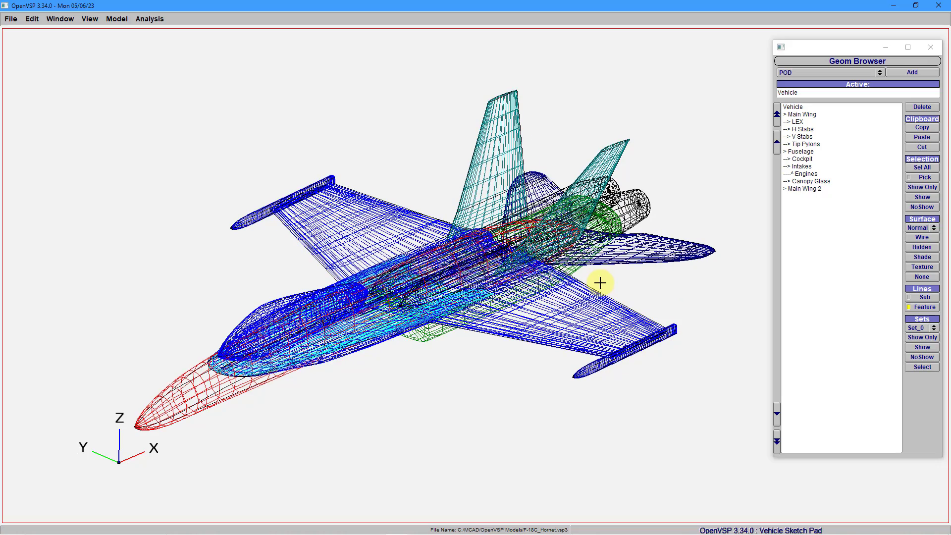
mouse_move(600, 283)
left_mouse_down()
mouse_move(637, 283)
mouse_move(598, 285)
mouse_move(611, 263)
mouse_move(637, 291)
mouse_move(626, 269)
mouse_move(630, 275)
mouse_move(617, 276)
left_mouse_up()
right_click_drag(618, 276, 592, 248)
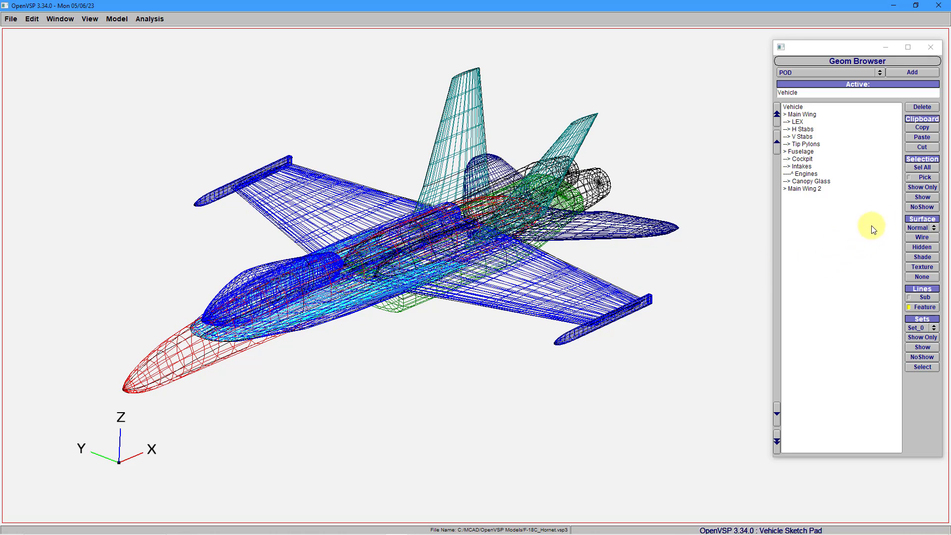
Set all components to Shade display, then reselect only the Vehicle
left_click(922, 167)
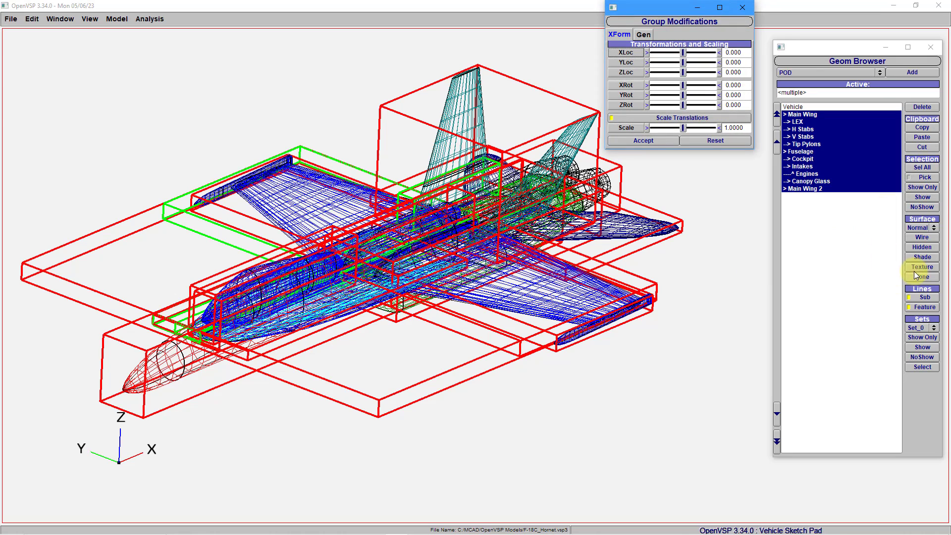
left_click(923, 257)
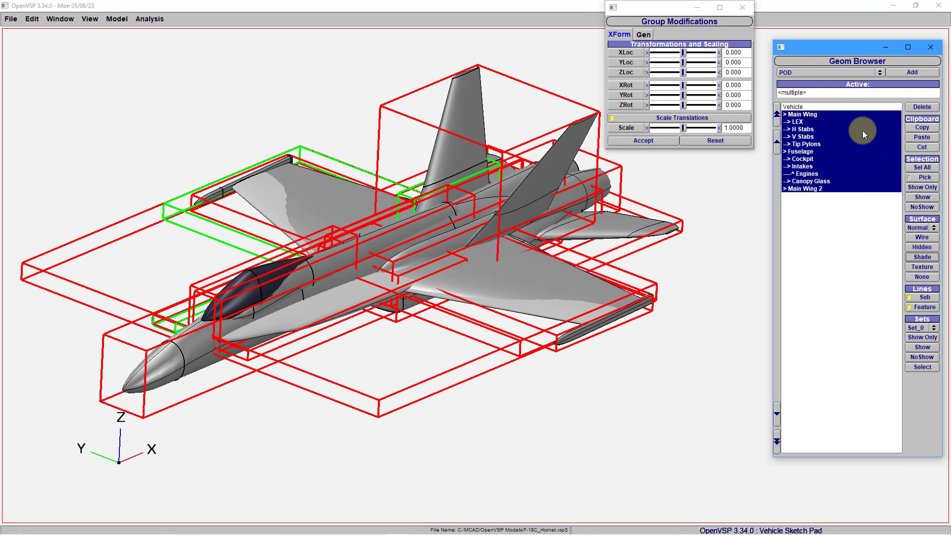
left_click(804, 106)
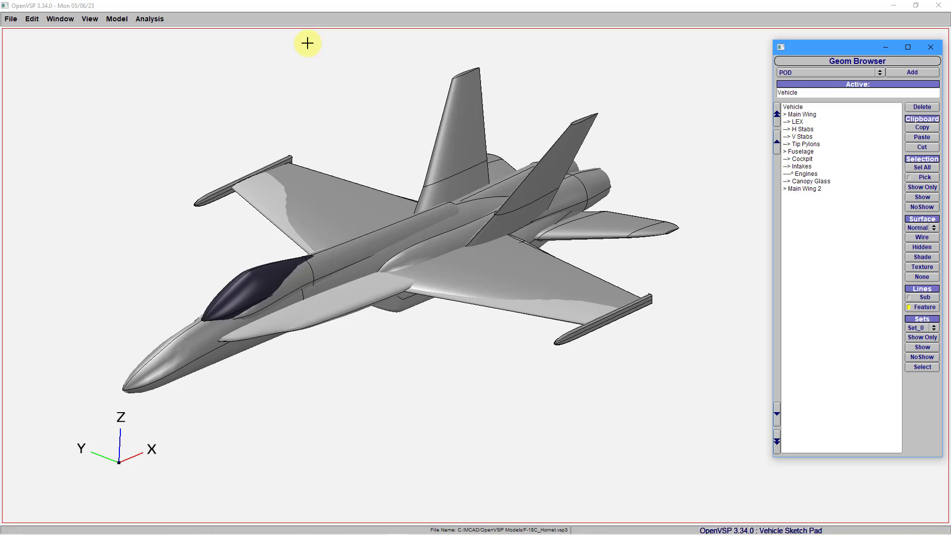
Export the Hornet as Untrimmed STEP (.stp) with default options, named F-18_UNTRIMMED_STEP
left_click(11, 19)
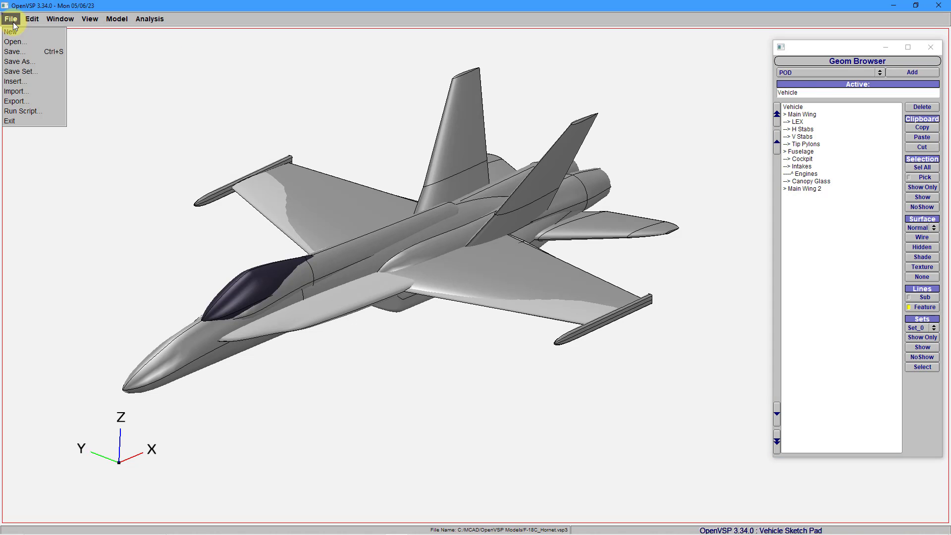
left_click(23, 100)
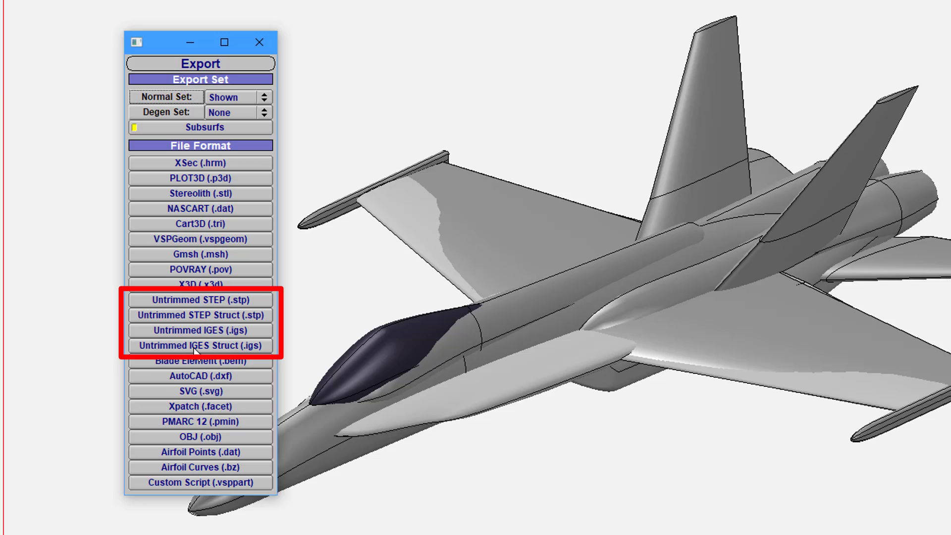
left_click(206, 304)
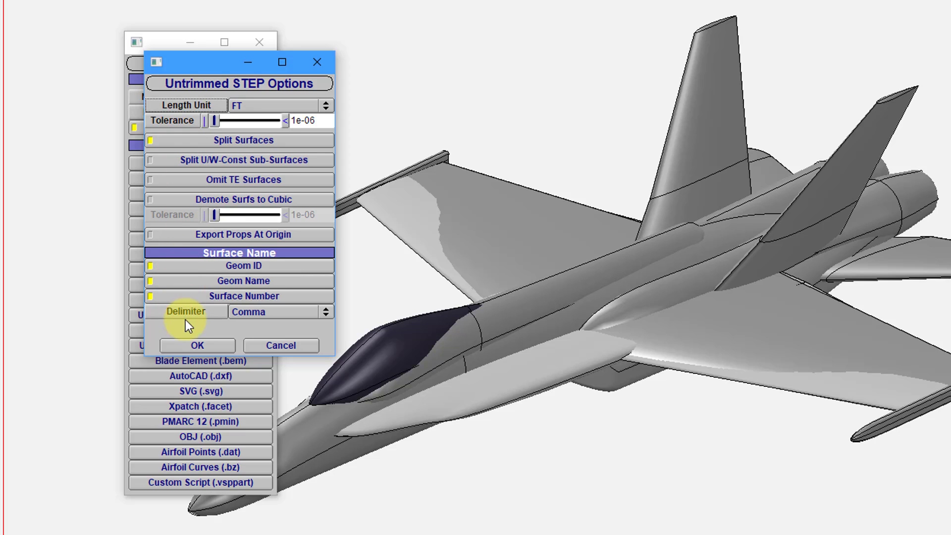
left_click(197, 346)
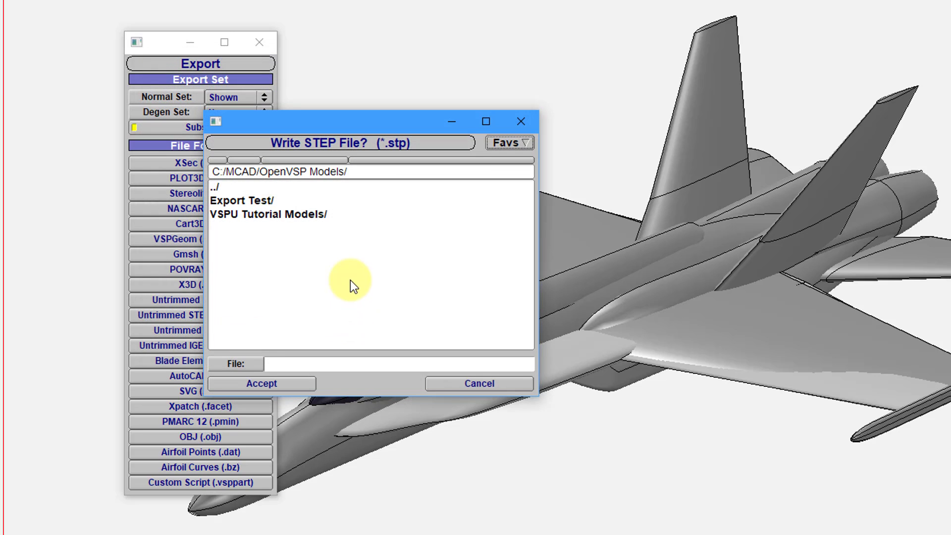
left_click(324, 360)
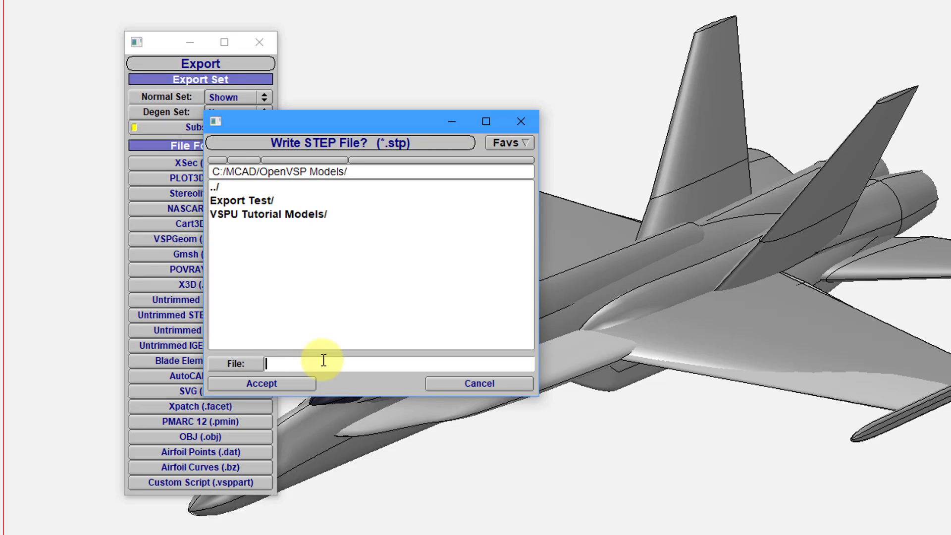
type("F-18_UNTRIMMED_STEP")
left_click(272, 381)
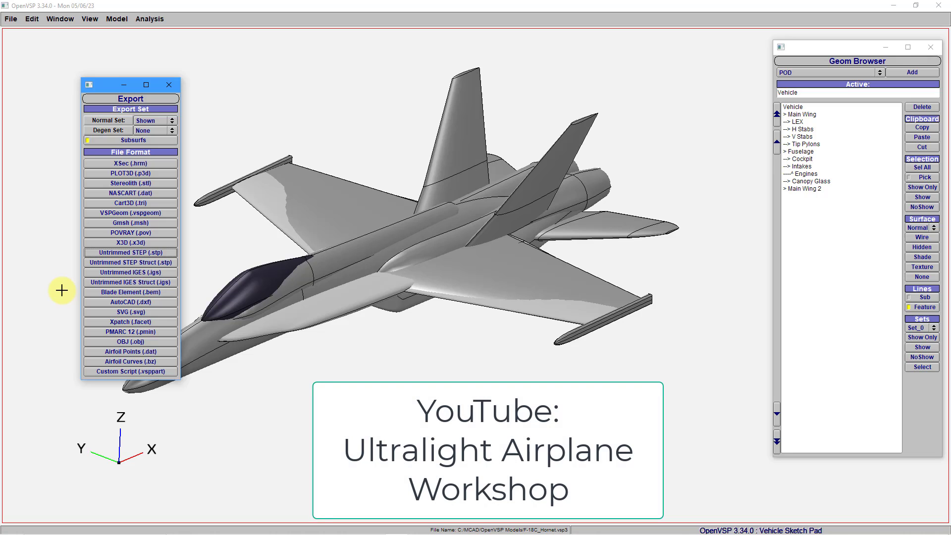
Close Export and show the Output settings of Analysis > Trimmed Surfaces
left_click(171, 88)
left_click(148, 19)
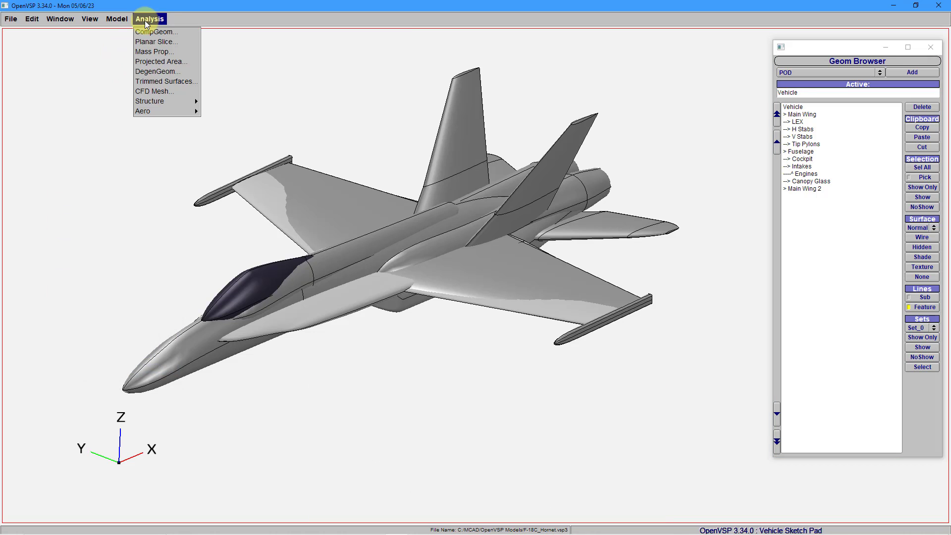
left_click(174, 84)
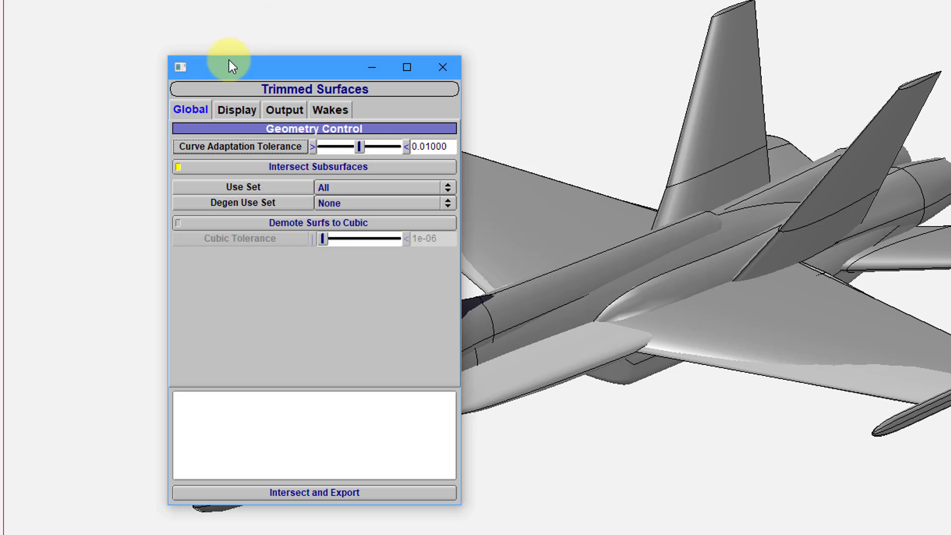
left_click(286, 111)
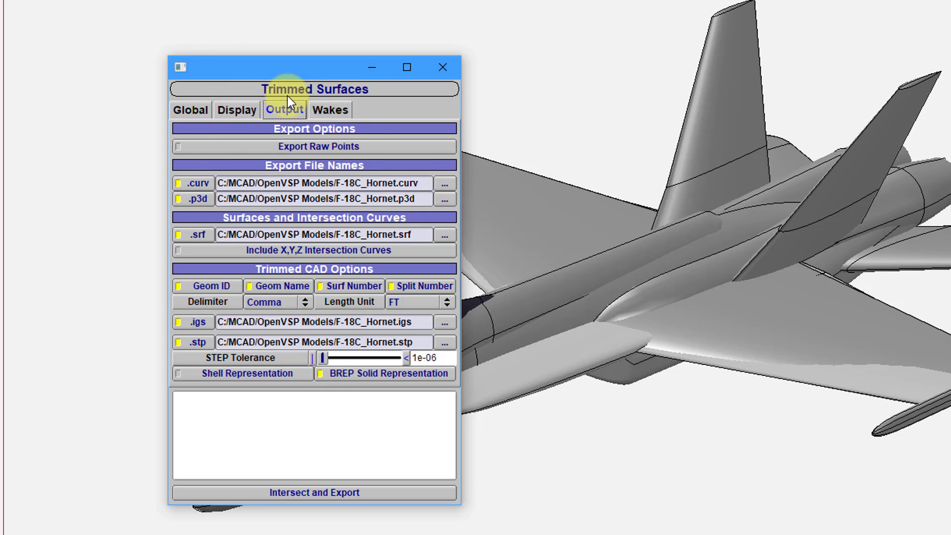
Disable the .curv, .p3d, .srf and .igs outputs, then run Intersect and Export
left_click(179, 187)
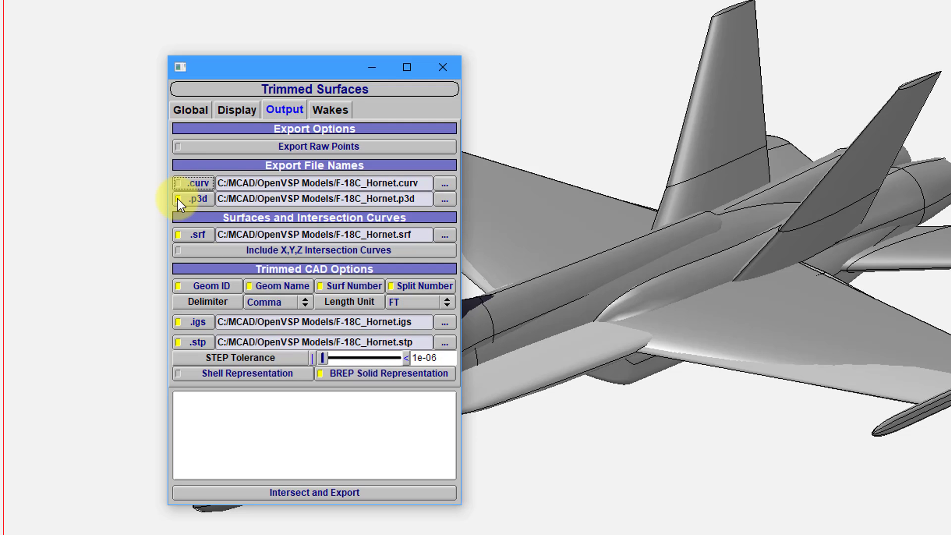
left_click(178, 200)
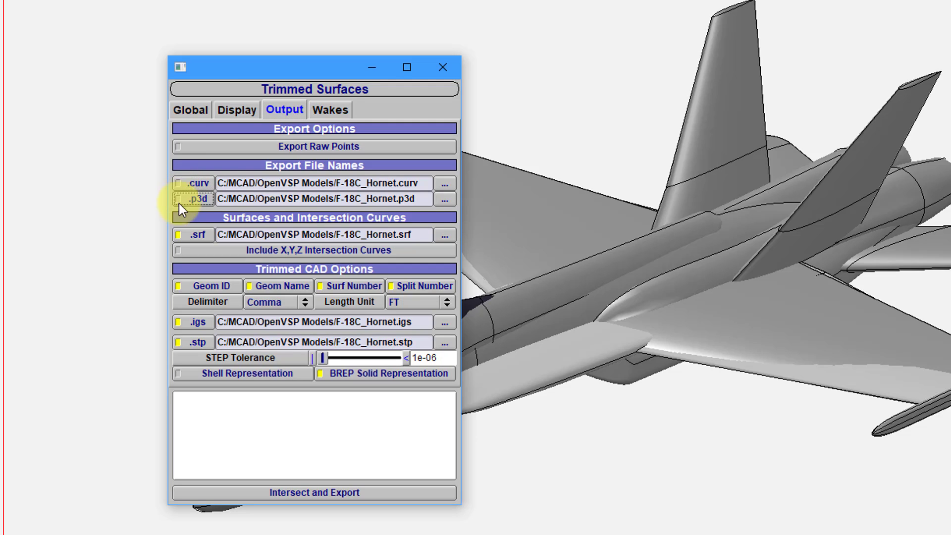
left_click(179, 236)
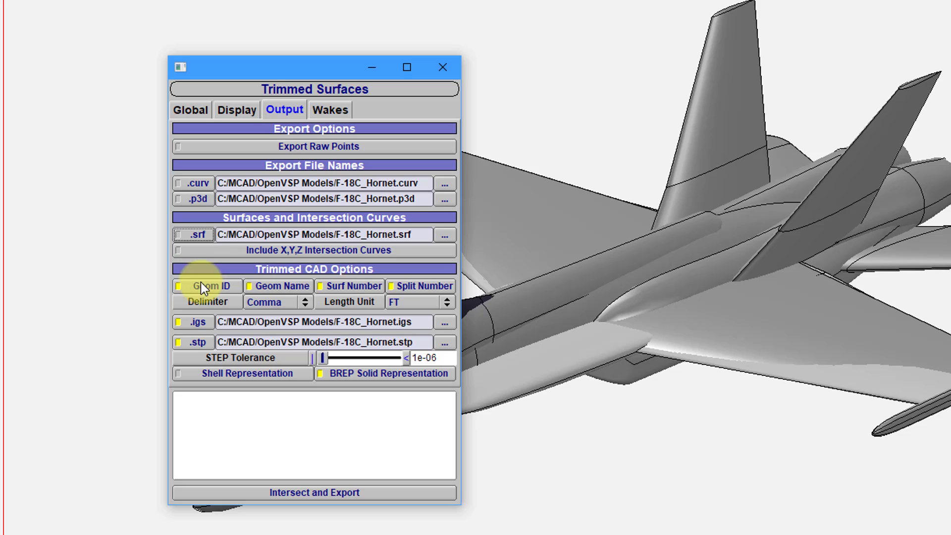
left_click(178, 323)
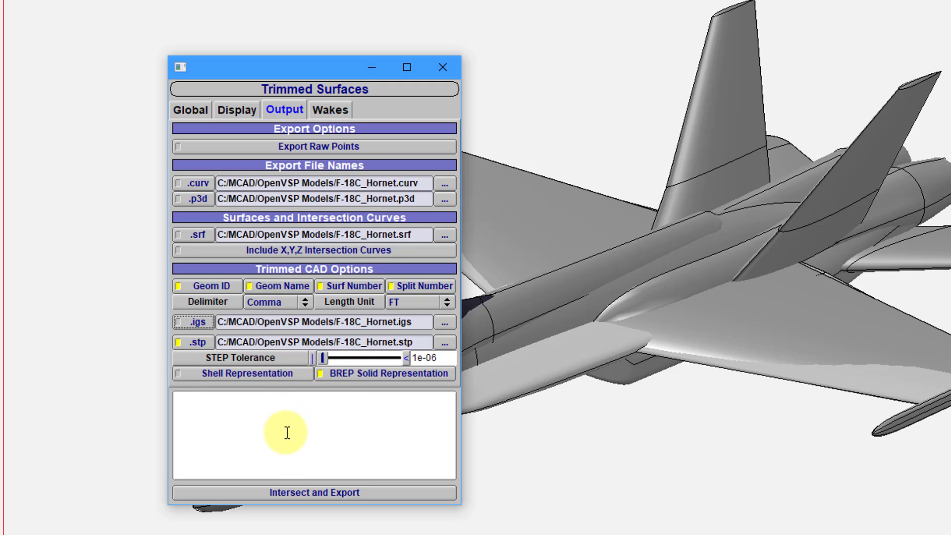
left_click(317, 492)
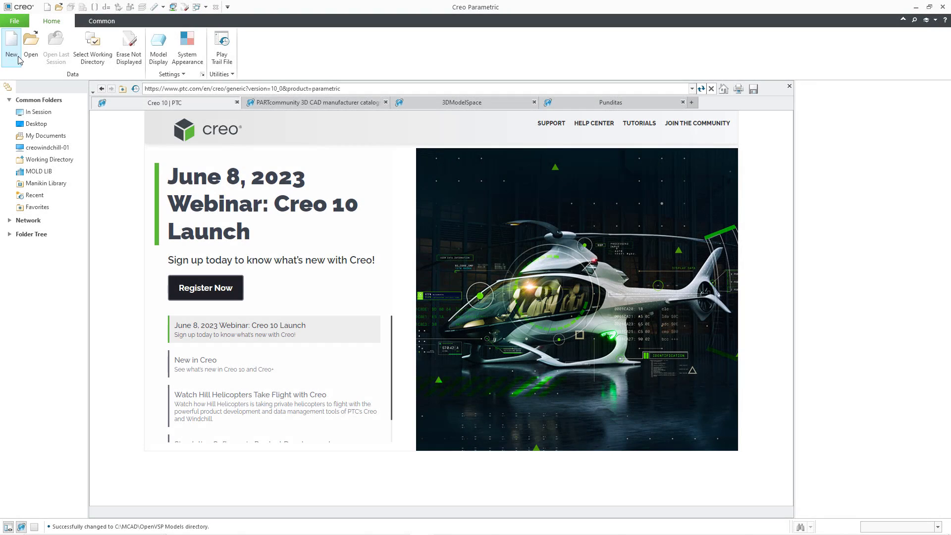
Create a new Part/Solid file named f-18_untrimmed using the default template
left_click(18, 58)
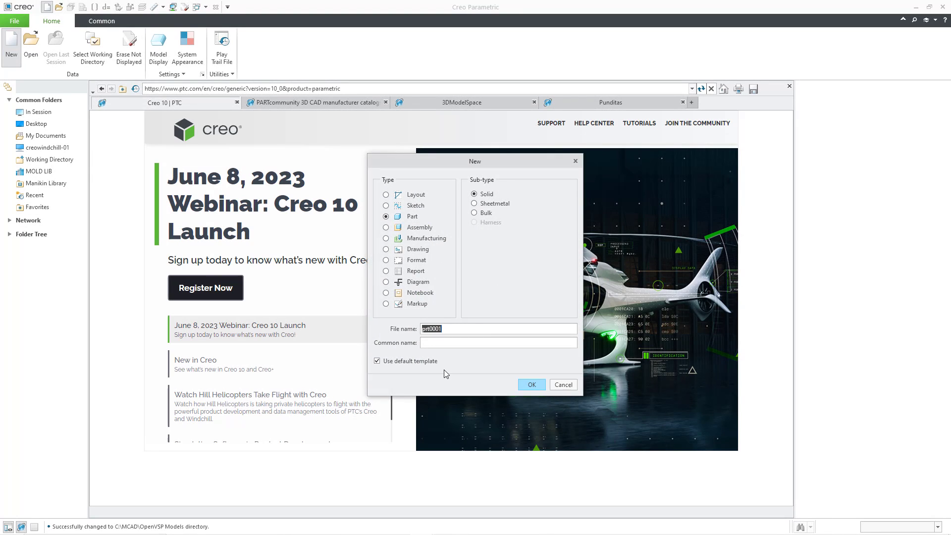
type("f-18_untrimmed")
left_click(530, 384)
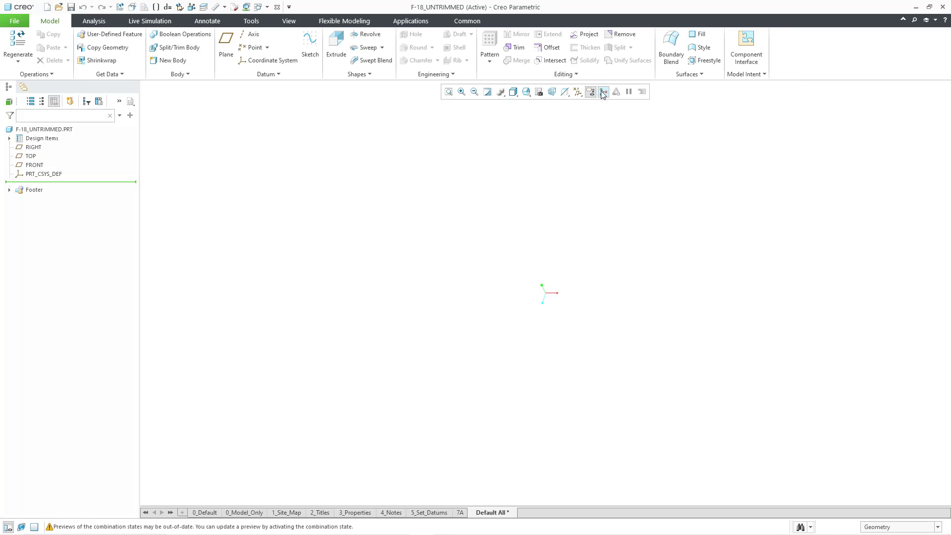
Hide the spin centre and import F-18_UNTRIMMED_STEP.stp via Get Data > Import
left_click(603, 93)
left_click(119, 75)
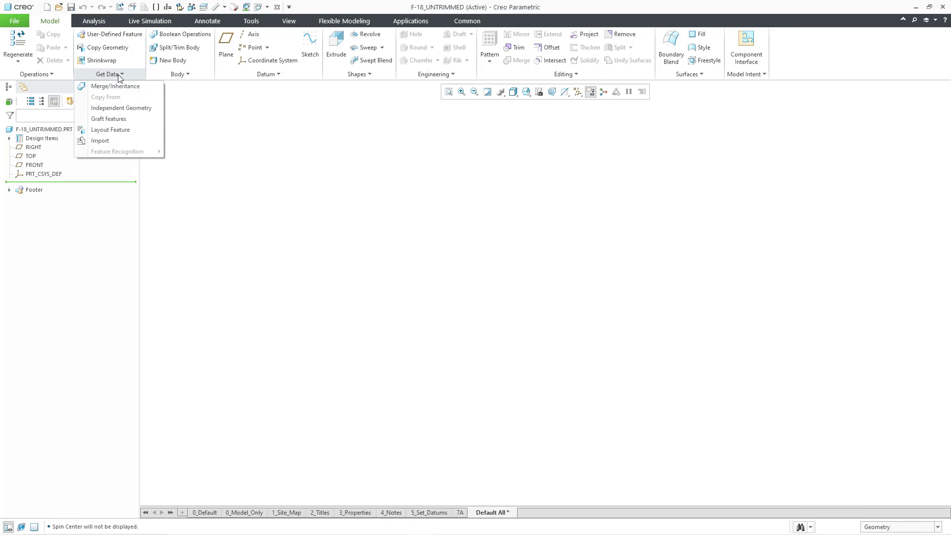
left_click(119, 141)
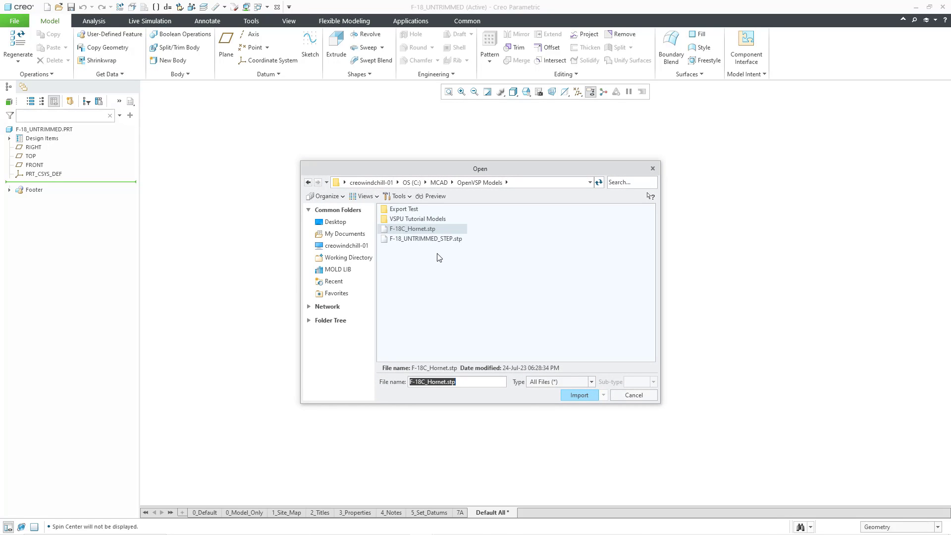
left_click(438, 240)
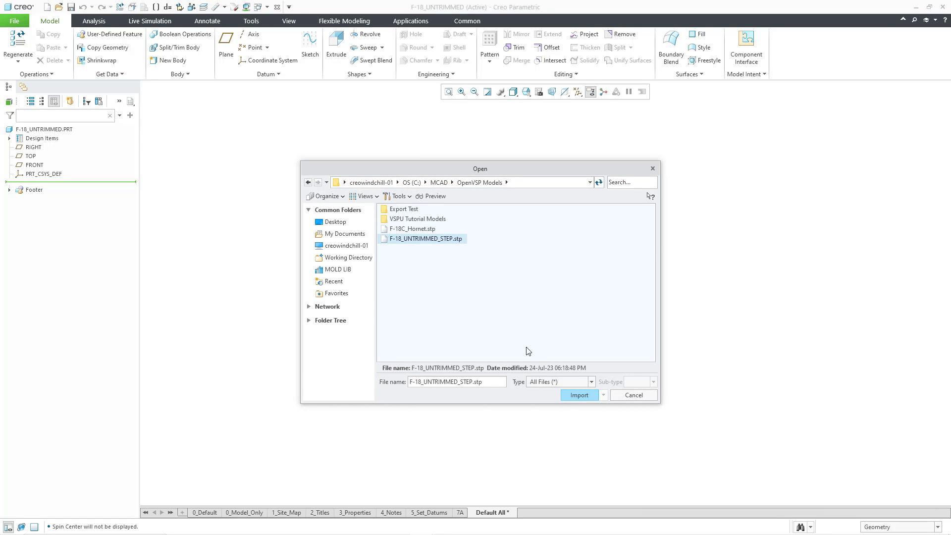
left_click(580, 396)
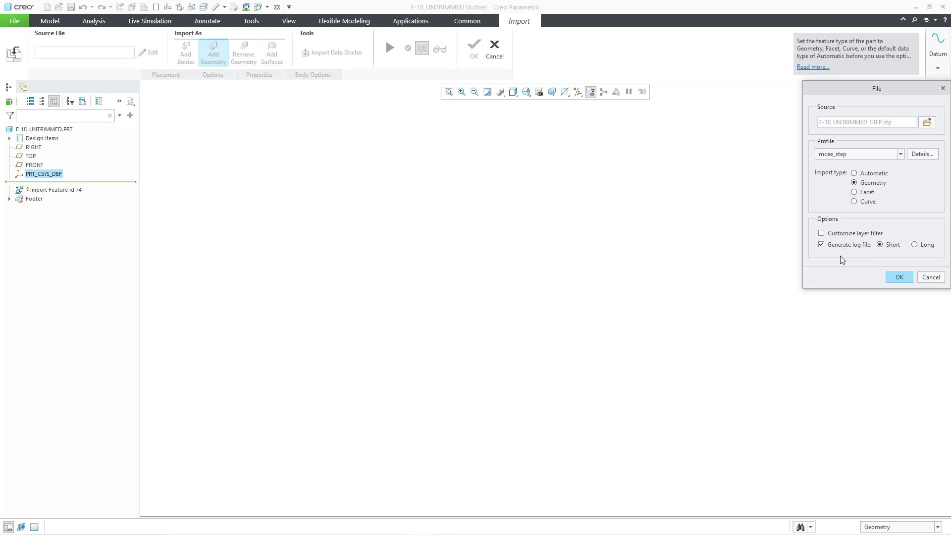
Turn off the import log file, preview the jet from above, and complete the import feature
left_click(822, 245)
left_click(899, 278)
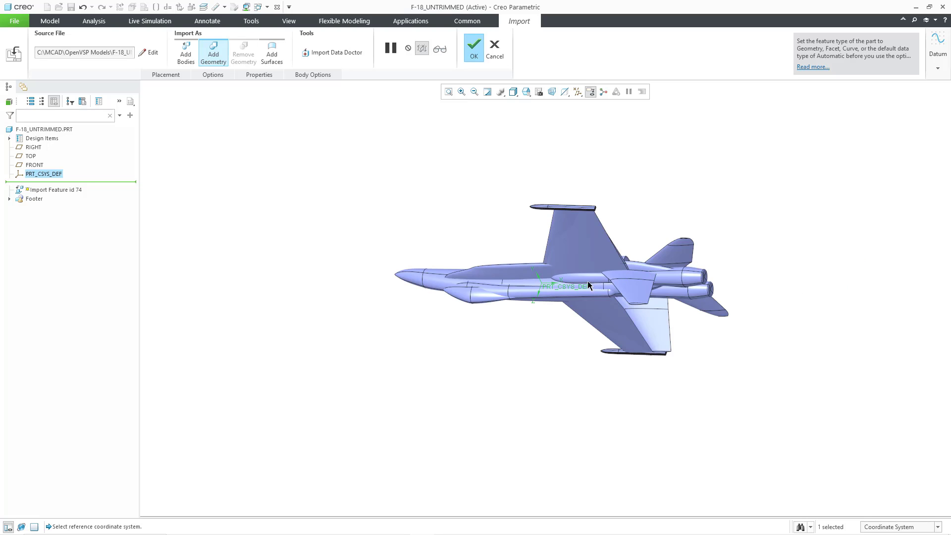
mouse_move(588, 282)
middle_mouse_down()
mouse_move(586, 206)
mouse_move(615, 147)
mouse_move(602, 155)
middle_mouse_up()
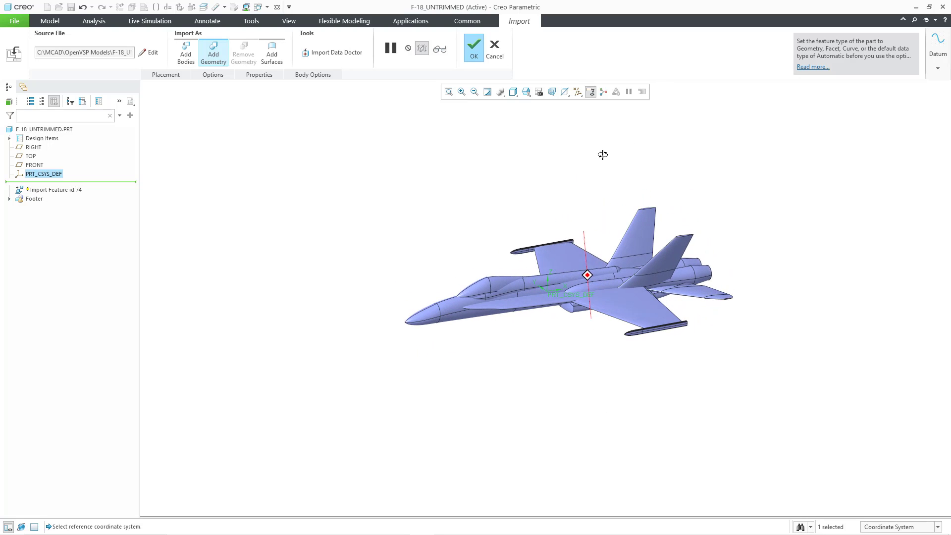
scroll(573, 274, "down", 3)
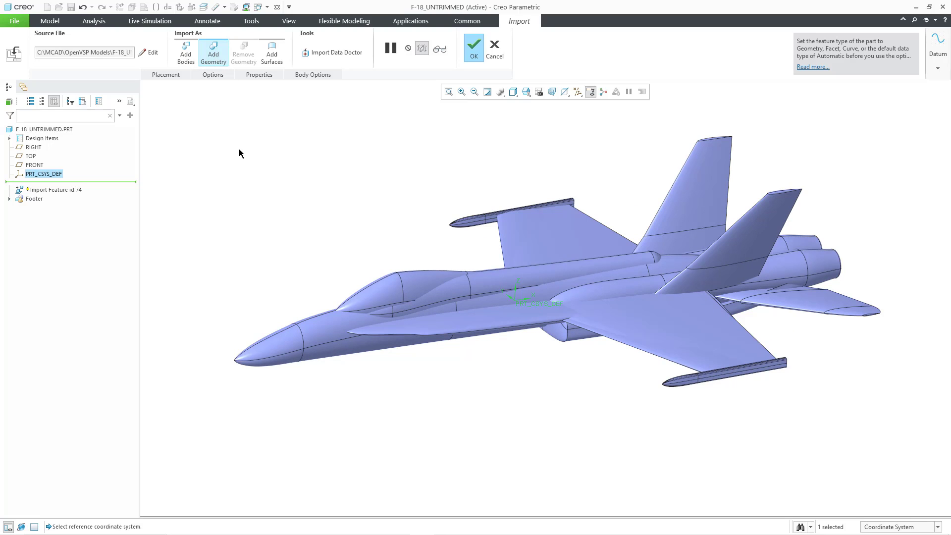
left_click(474, 49)
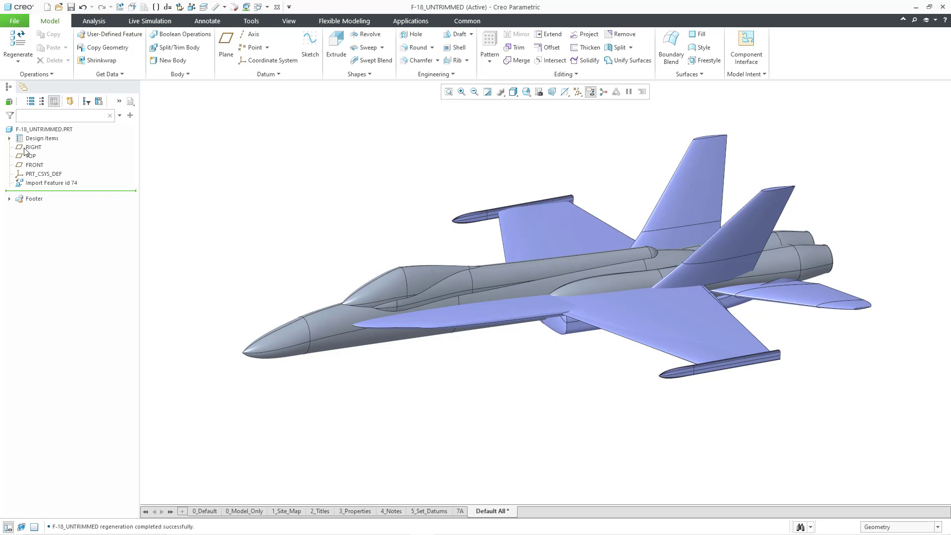
Expand Design Items, Bodies and Quilts in the model tree to list Body 1 and 16 quilts
left_click(10, 140)
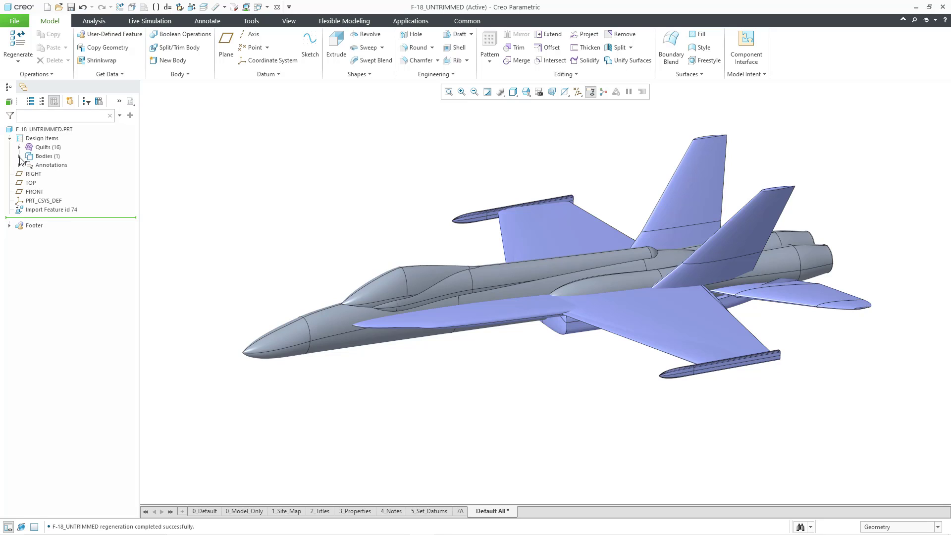
left_click(20, 157)
left_click(51, 165)
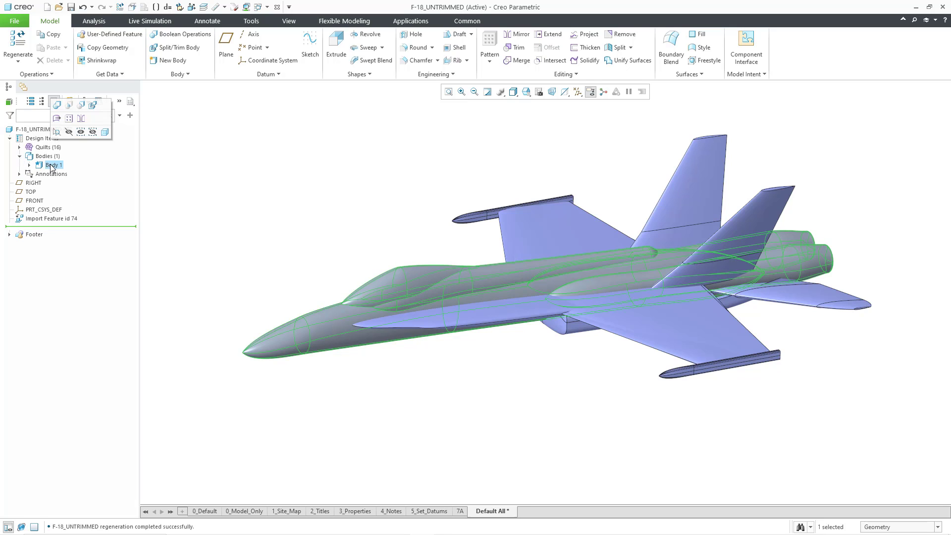
left_click(20, 148)
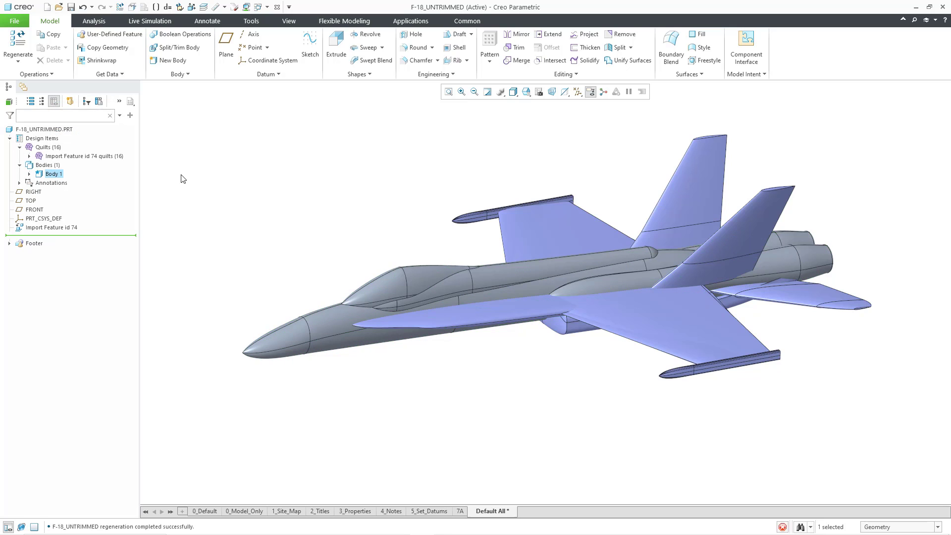
left_click(183, 179)
left_click(29, 156)
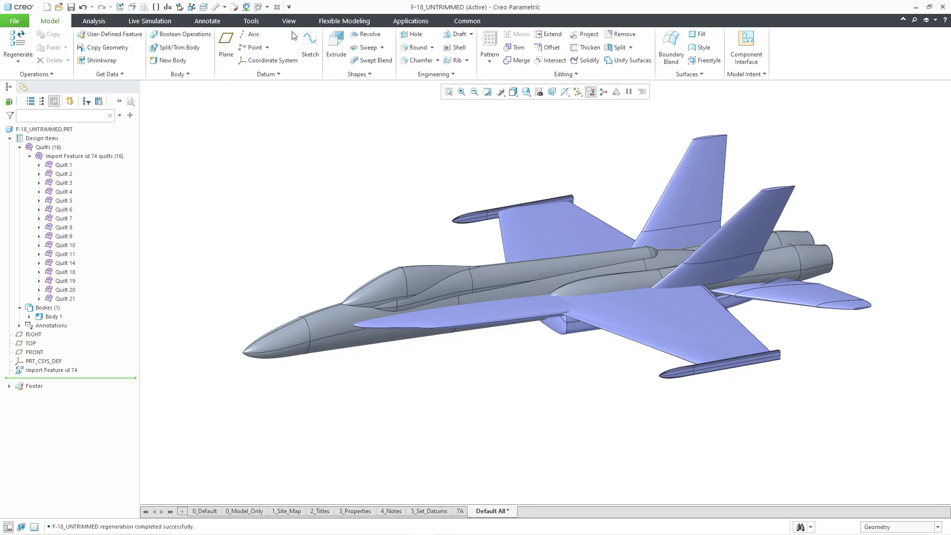
Enable Csys Display in the View datum display filter
left_click(290, 21)
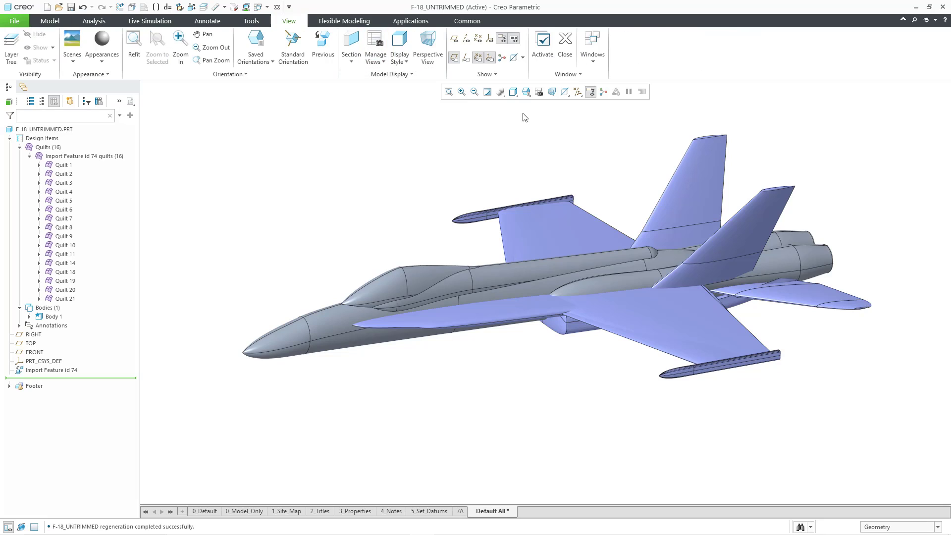
left_click(577, 92)
left_click(602, 140)
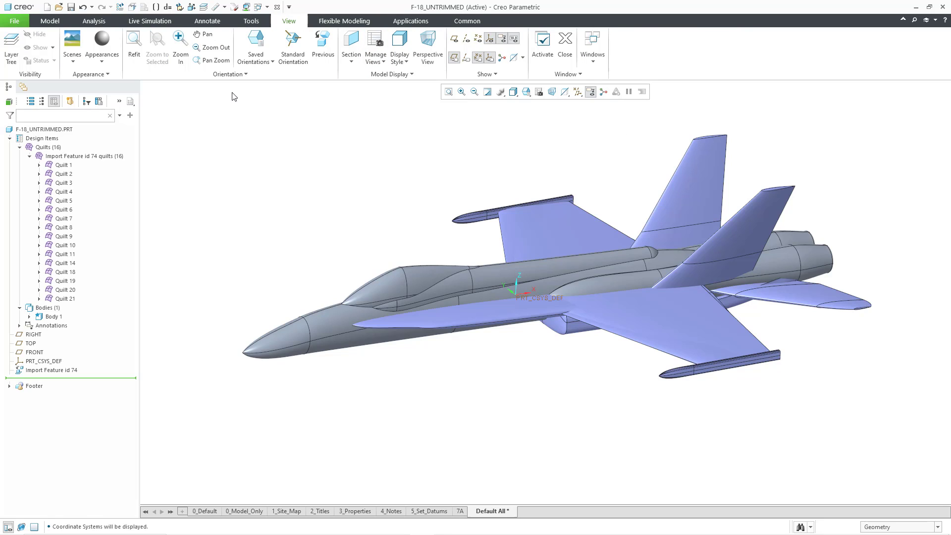
Create a Y-direction section through the model with Show Hatch Pattern turned on
left_click(354, 62)
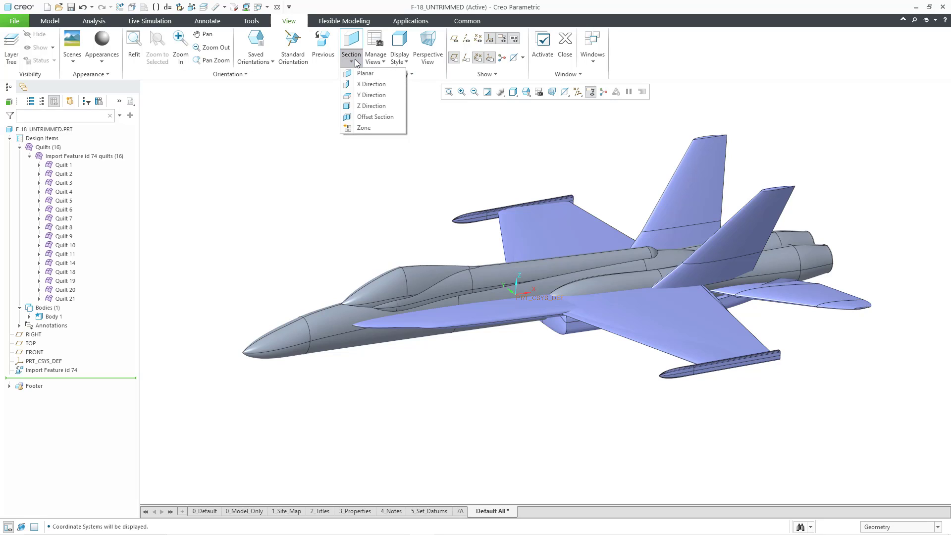
left_click(365, 96)
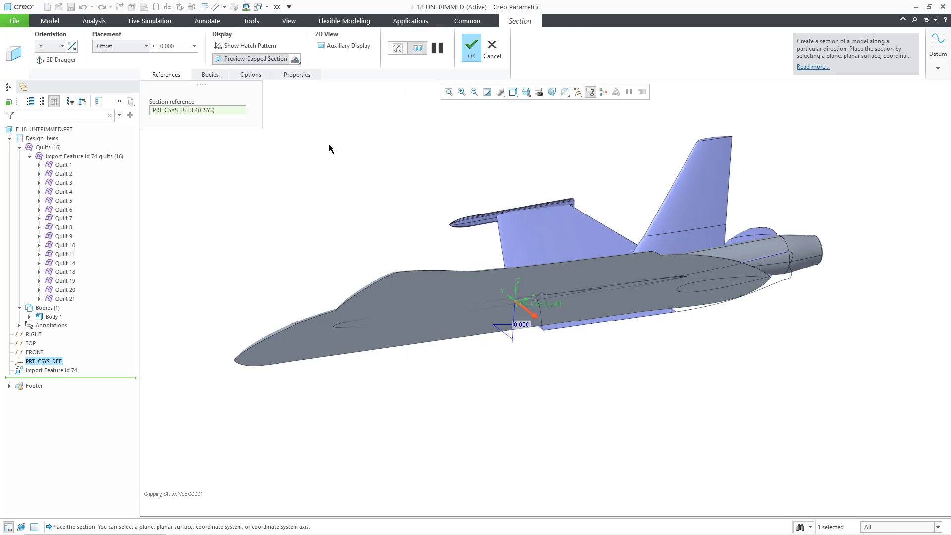
left_click(257, 46)
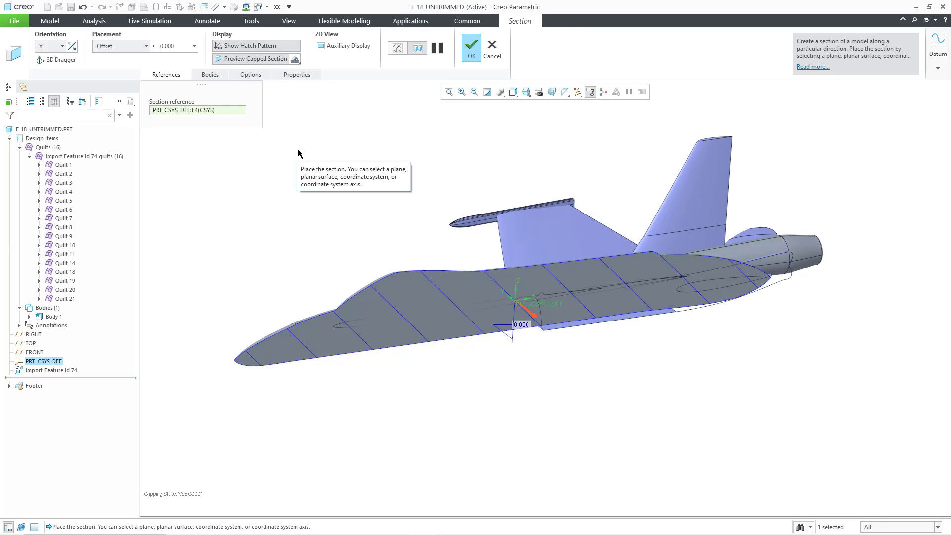
Rename section XSEC0001 to A, finish it, and spin the jet to check
left_click(301, 76)
double_click(350, 106)
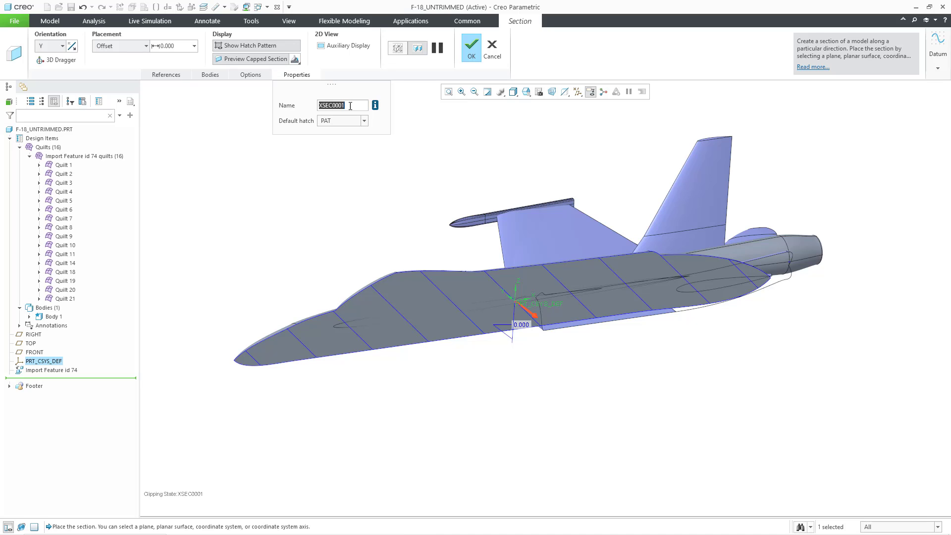
type("A")
left_click(478, 54)
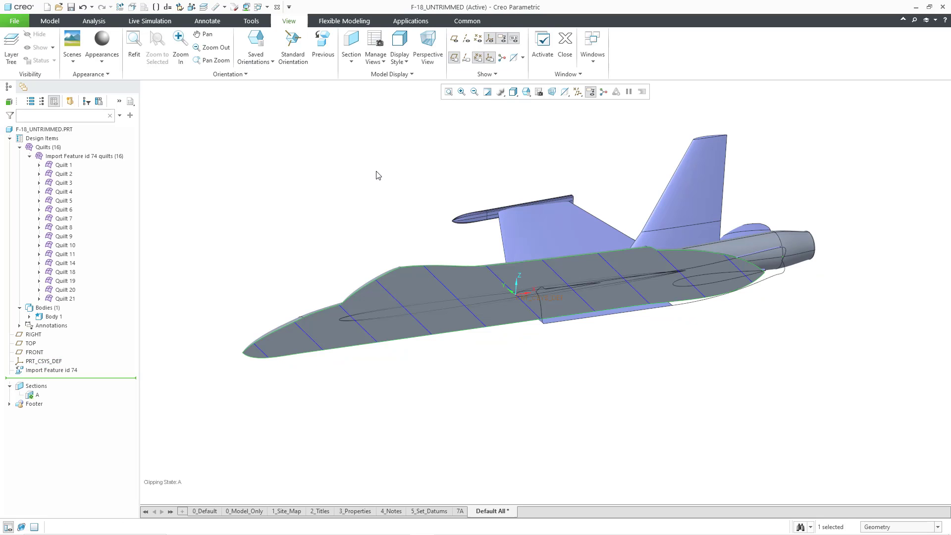
mouse_move(304, 282)
middle_mouse_down()
mouse_move(361, 274)
mouse_move(304, 282)
middle_mouse_up()
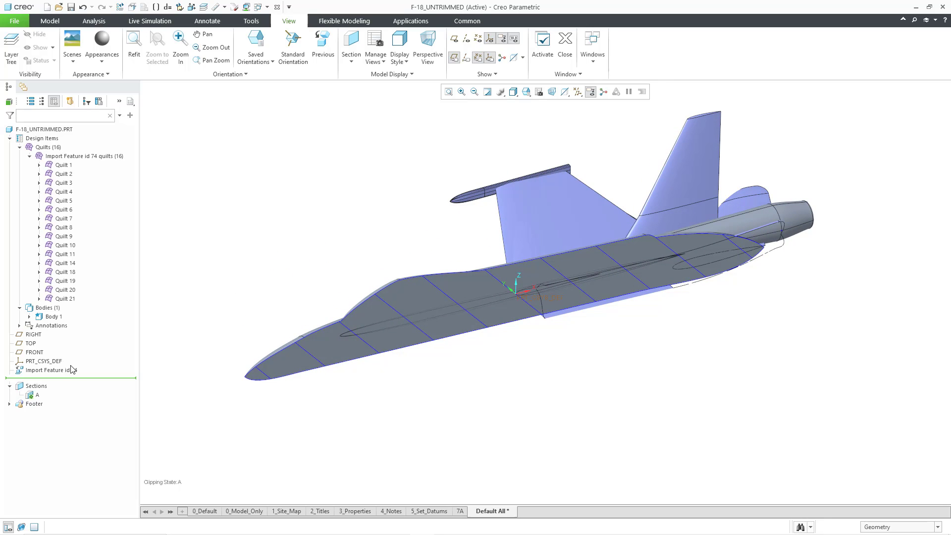
Deactivate section A's clipping and hide its section lines on the F-18
left_click(38, 396)
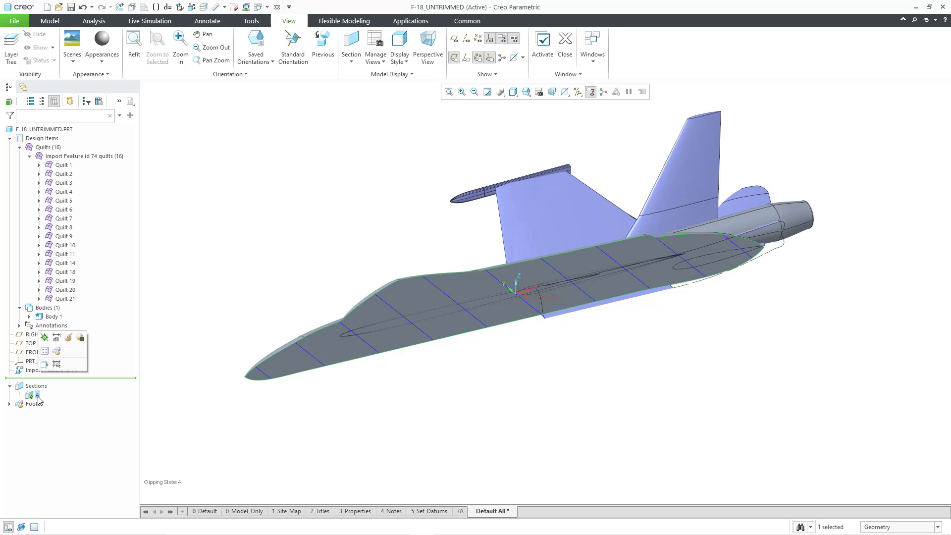
left_click(44, 351)
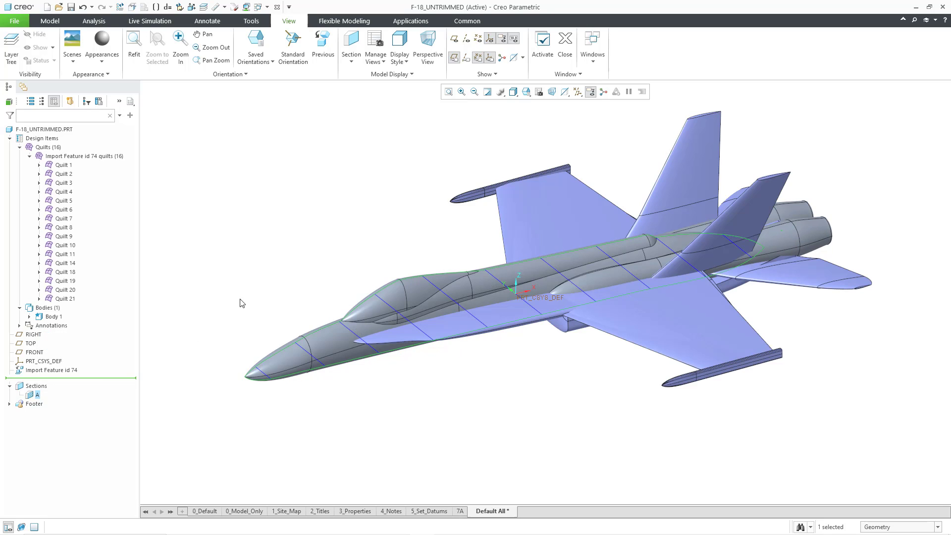
right_click(37, 396)
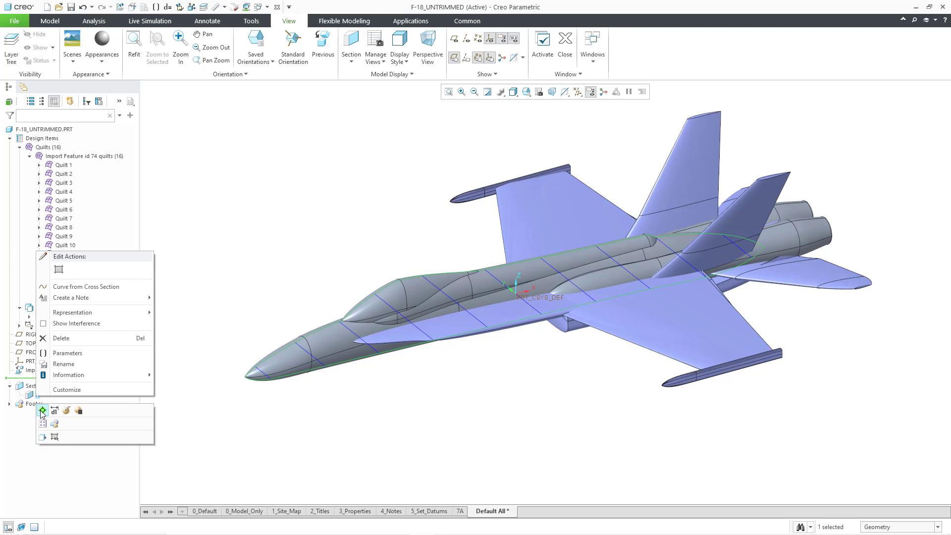
left_click(55, 436)
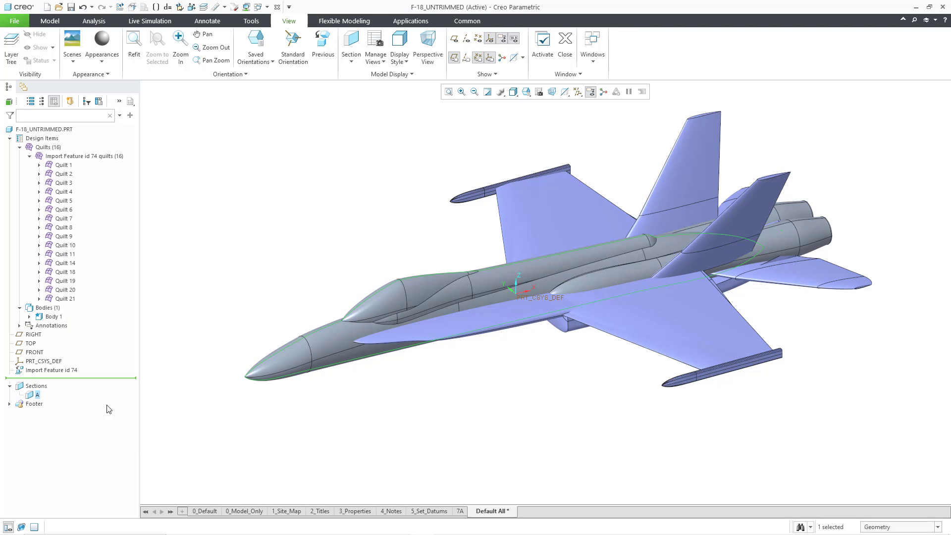
left_click(221, 203)
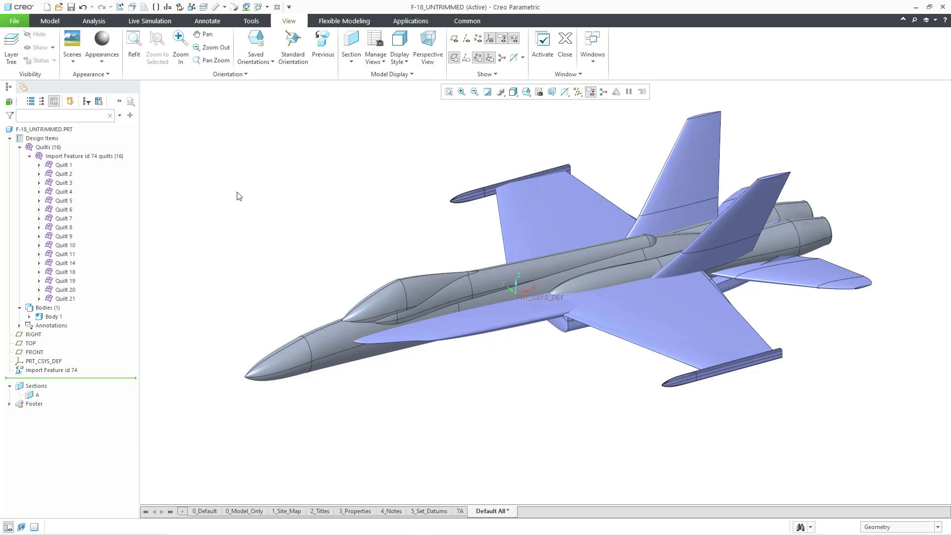
Redefine Import Feature id 74 to bring the aircraft in as surfaces
left_click(70, 372)
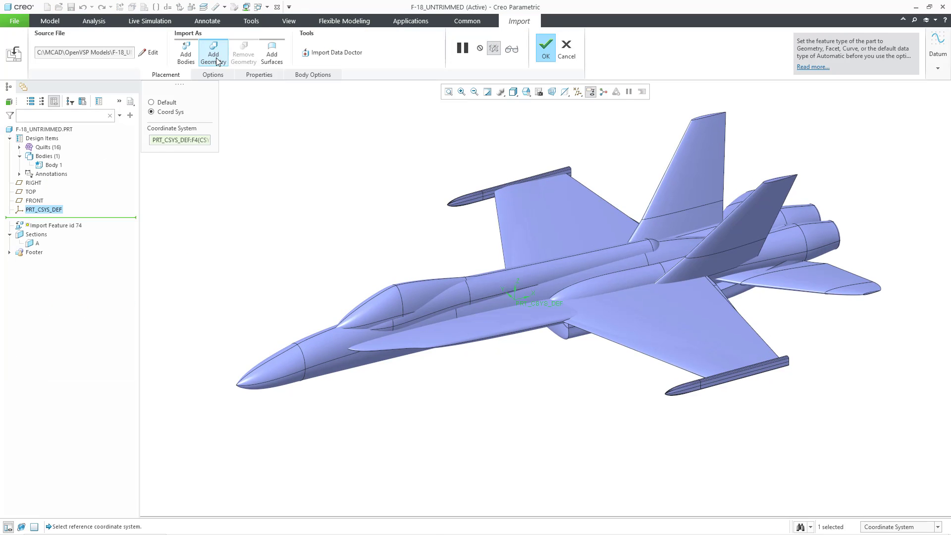
left_click(272, 59)
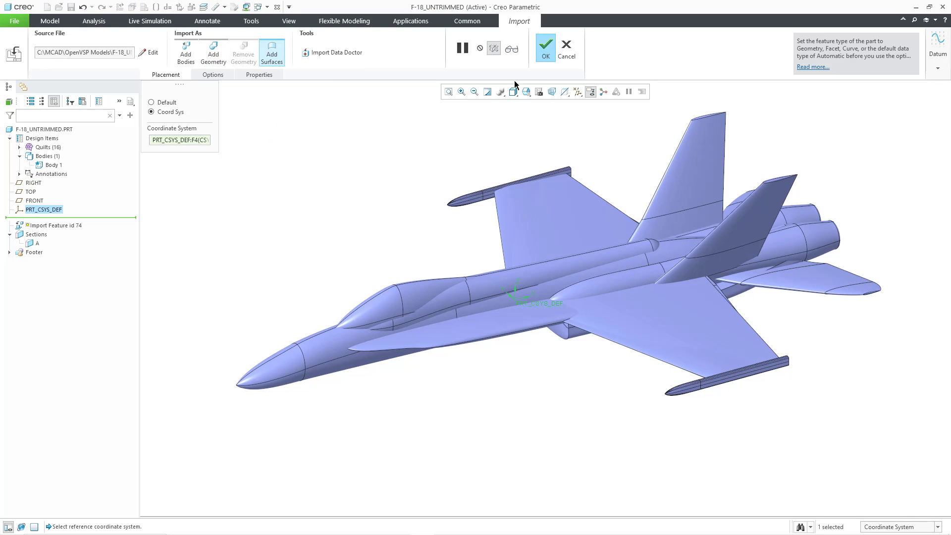
left_click(545, 49)
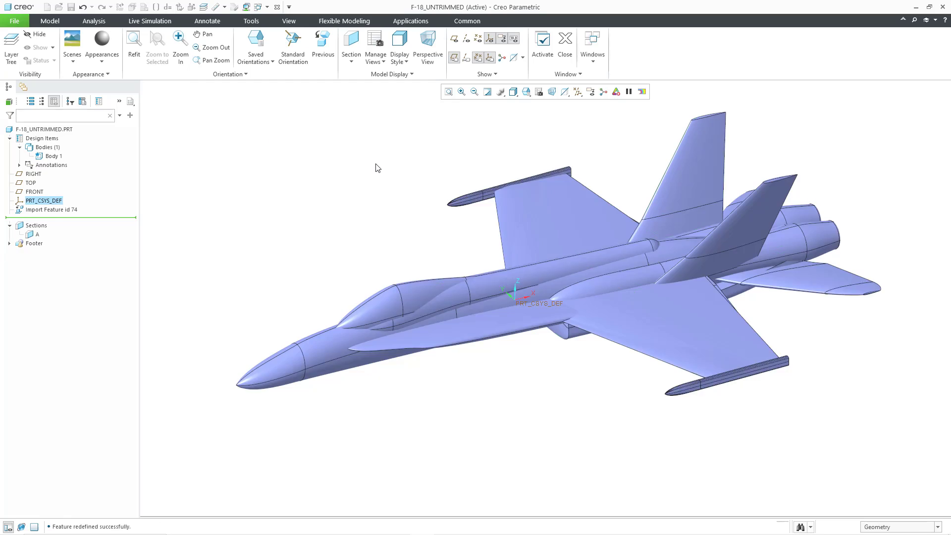
left_click(377, 168)
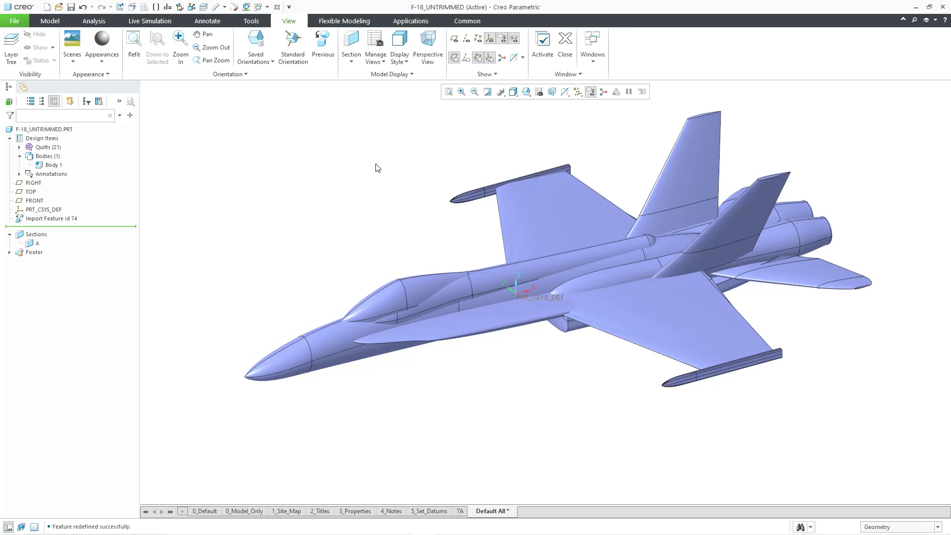
Reactivate section A so it clips the F-18 in half, and inspect the cut
left_click(37, 244)
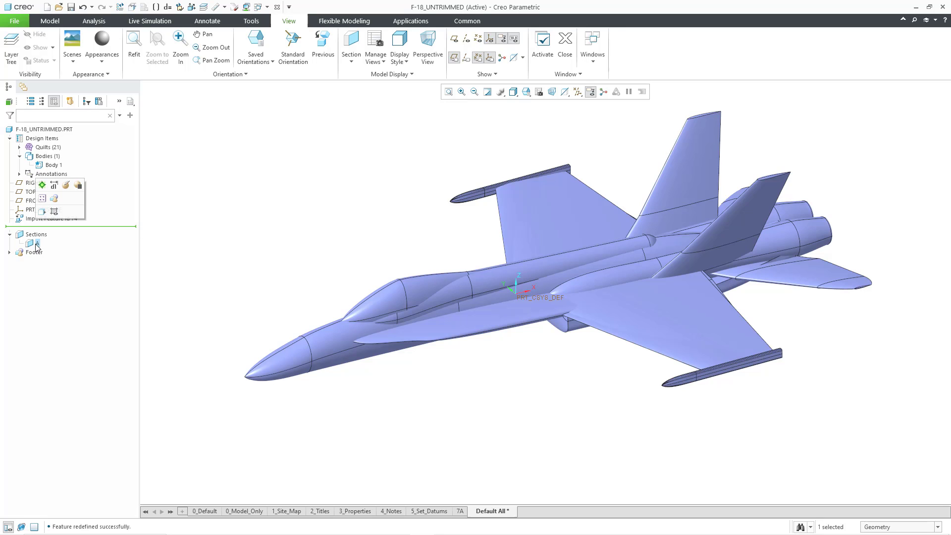
left_click(42, 191)
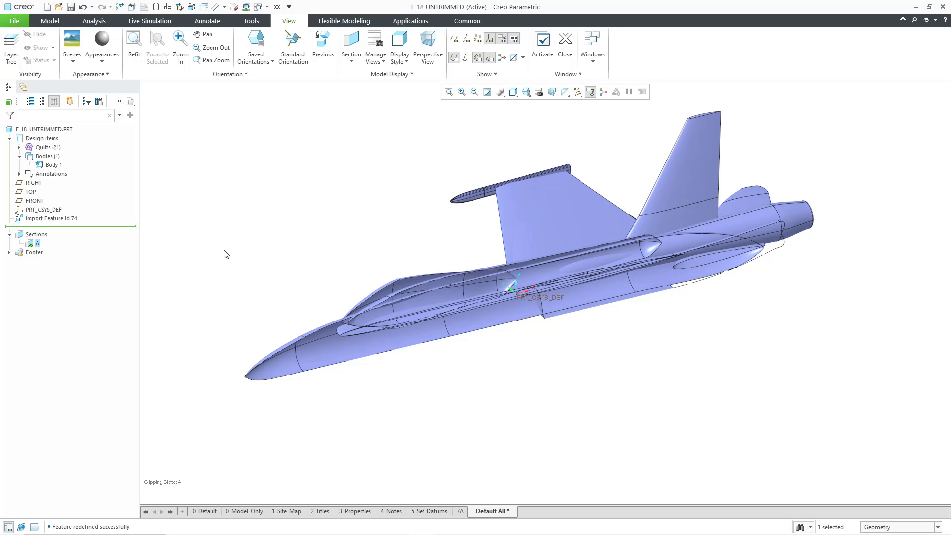
mouse_move(318, 262)
middle_mouse_down()
mouse_move(291, 261)
mouse_move(333, 261)
mouse_move(322, 261)
middle_mouse_up()
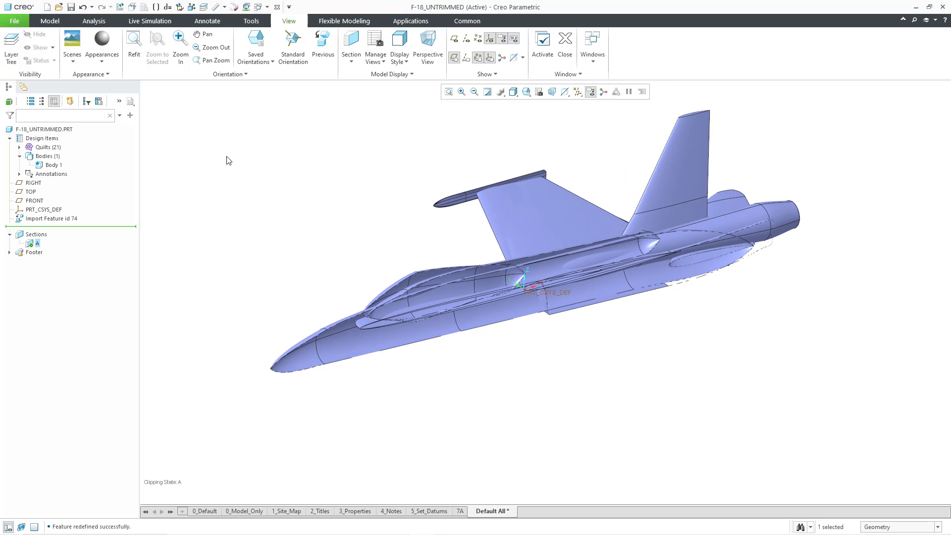
left_click(50, 22)
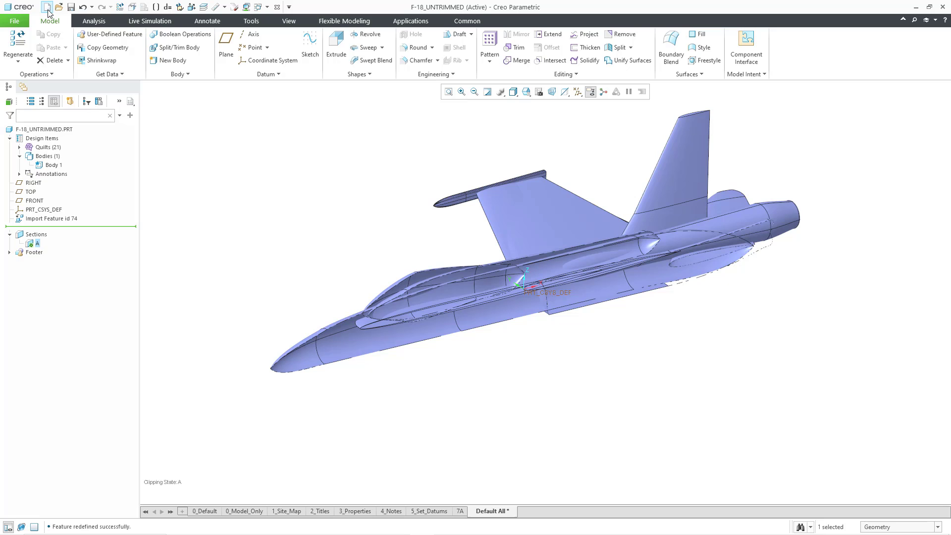
Create a new part named F-18_TRIMMED
left_click(48, 8)
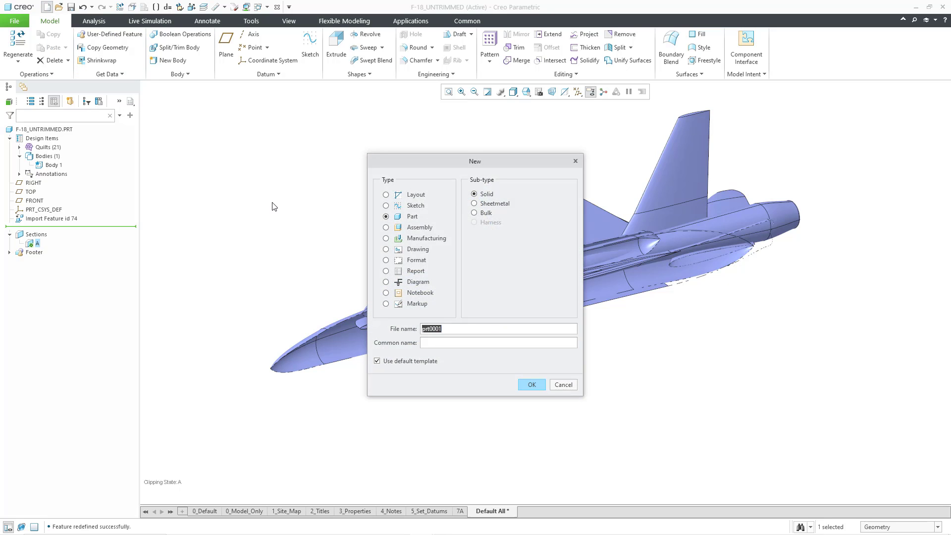
type("f-18_trimmed")
left_click(531, 385)
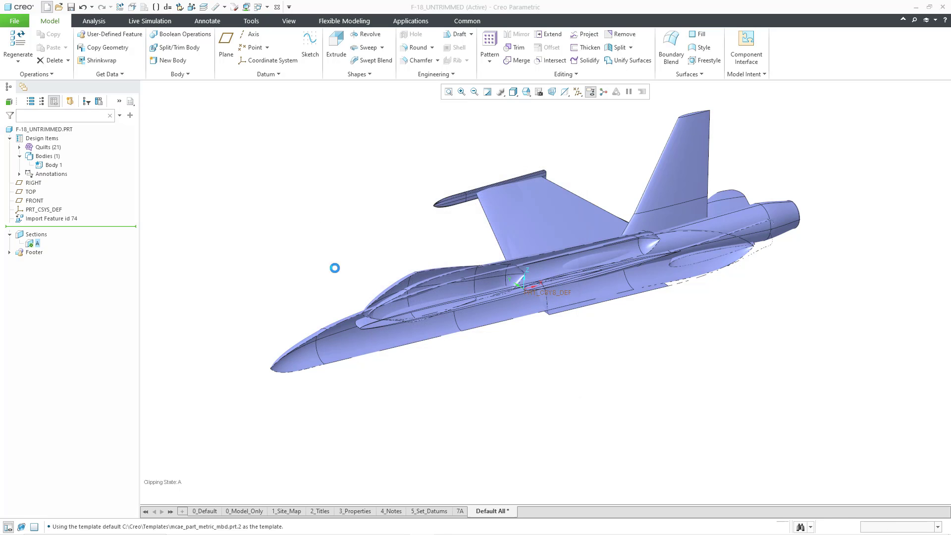
Start importing F-18C_Hornet.stp into the new part
left_click(119, 77)
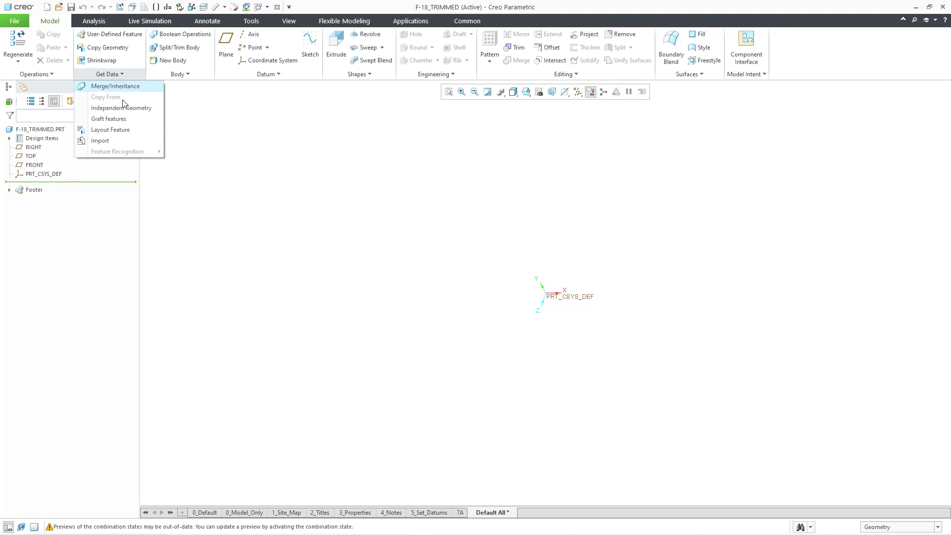
left_click(99, 141)
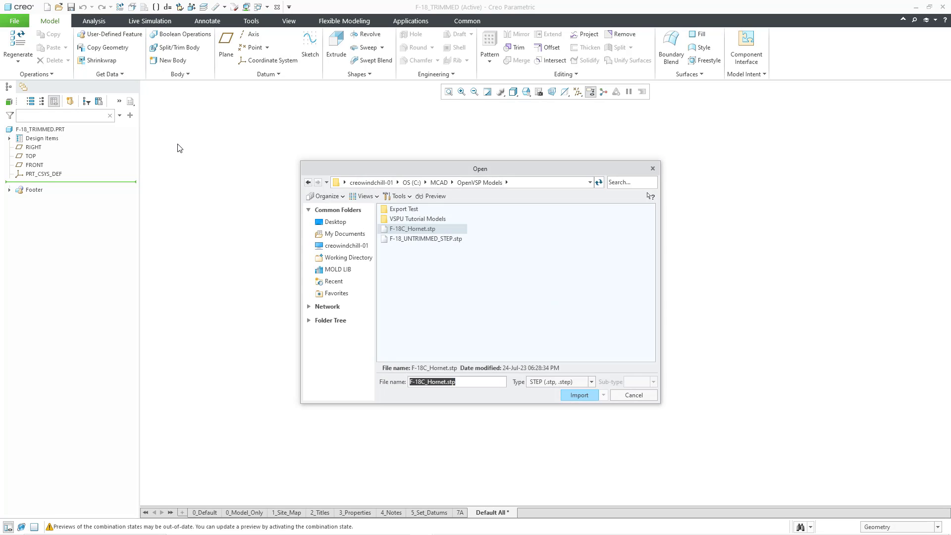
left_click(575, 398)
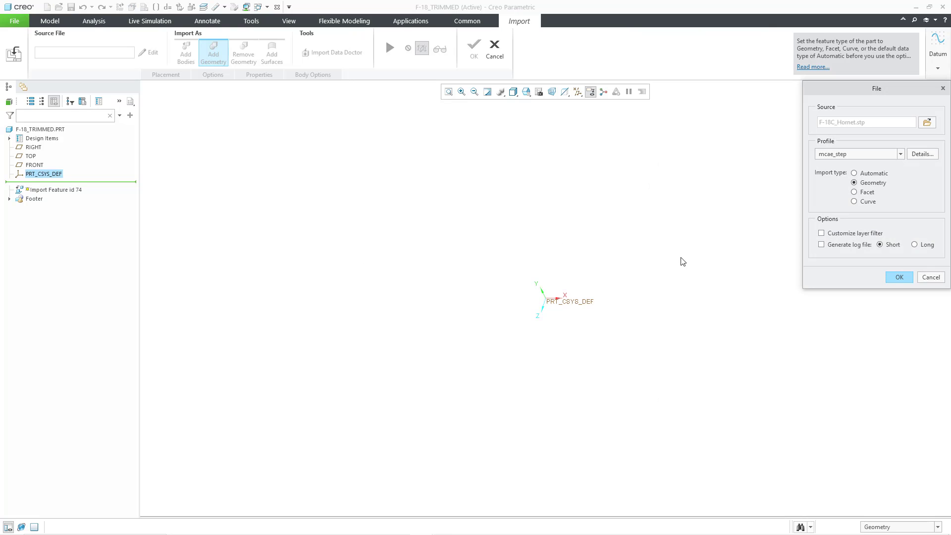
Accept the geometry import settings and confirm the F-18C_Hornet.stp import feature
left_click(900, 277)
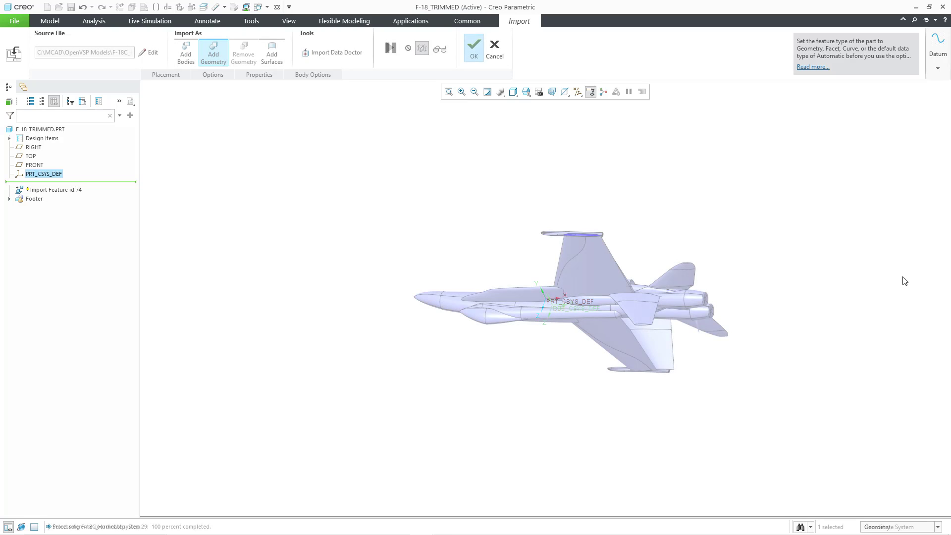
mouse_move(563, 323)
middle_mouse_down()
mouse_move(582, 195)
mouse_move(565, 206)
mouse_move(573, 373)
middle_mouse_up()
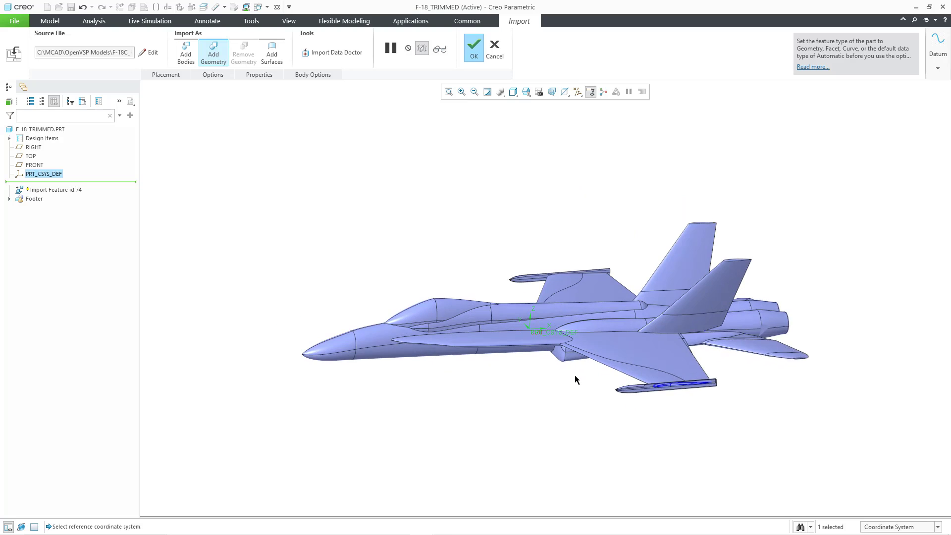
scroll(574, 375, "down", 4)
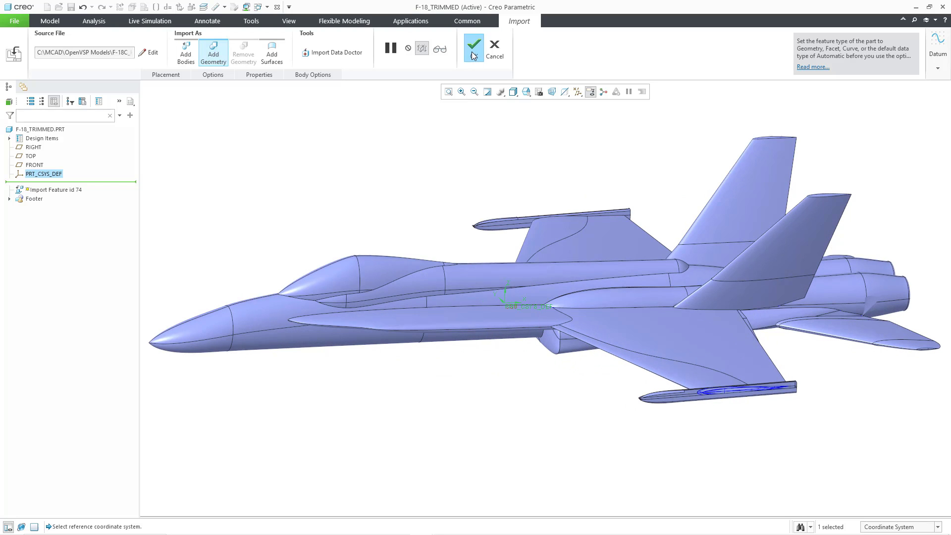
left_click(474, 49)
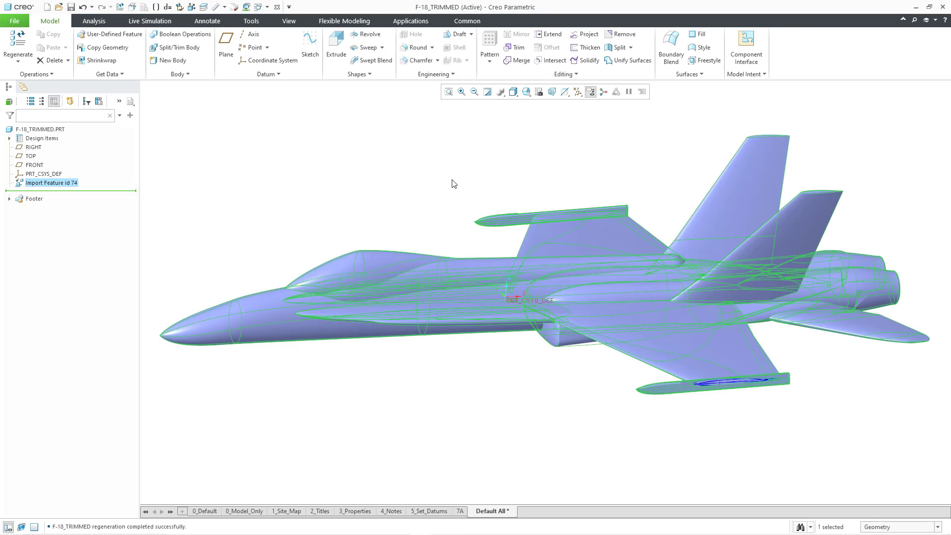
left_click(453, 184)
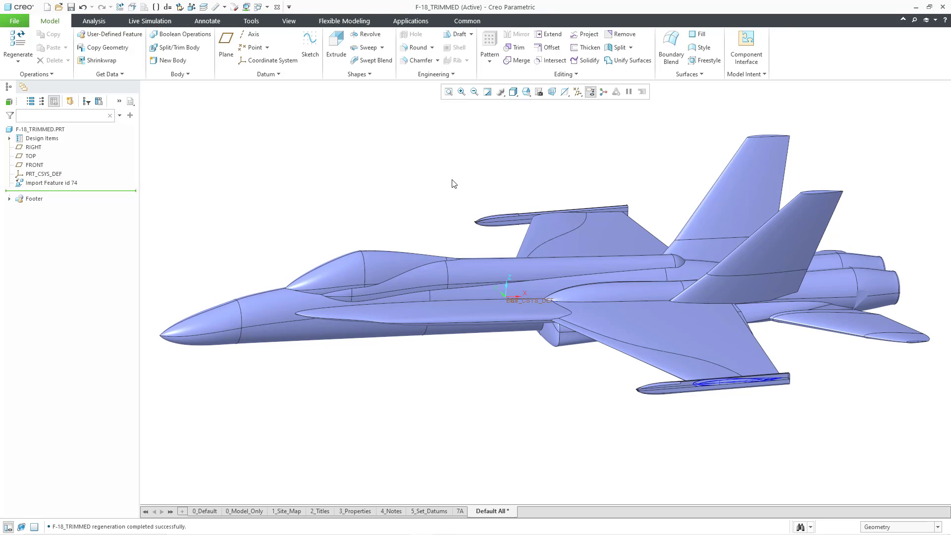